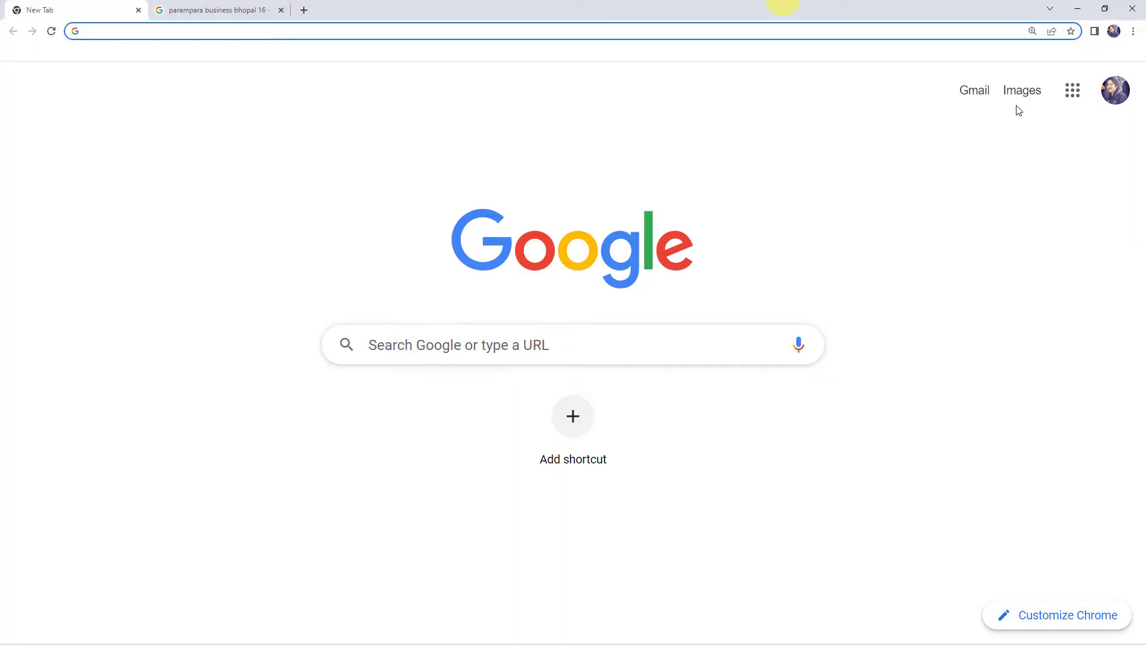
# - Go to pabbly.com, open the Pabbly Connect product site and sign in to the All Apps page
pyautogui.write('pabbly.com')
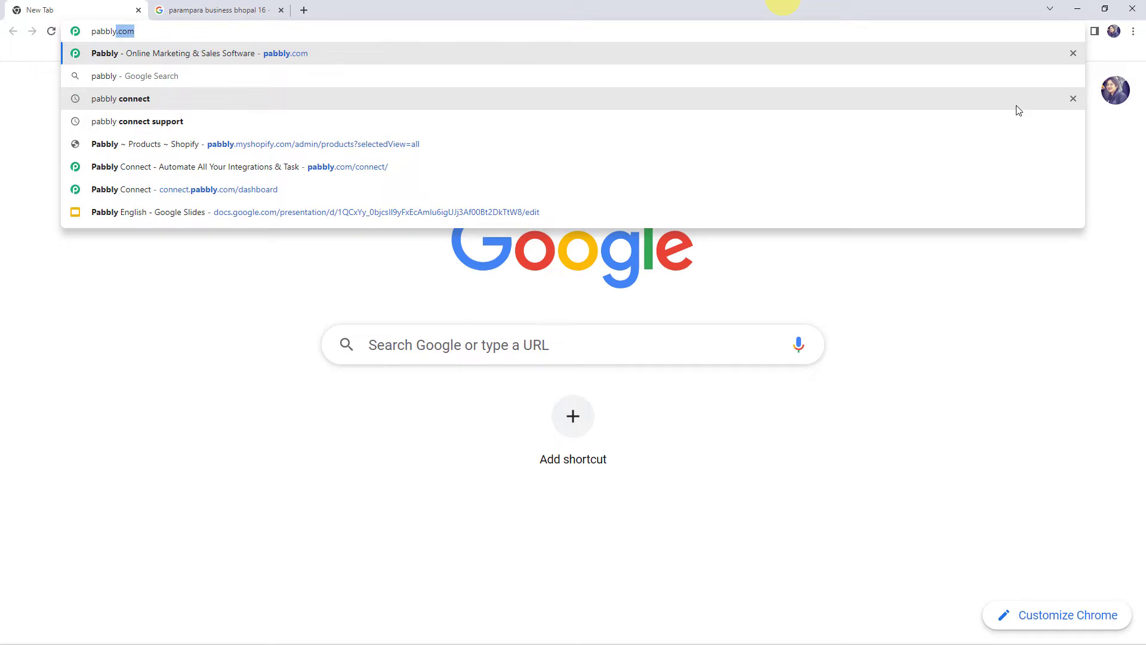
pyautogui.press('Return')
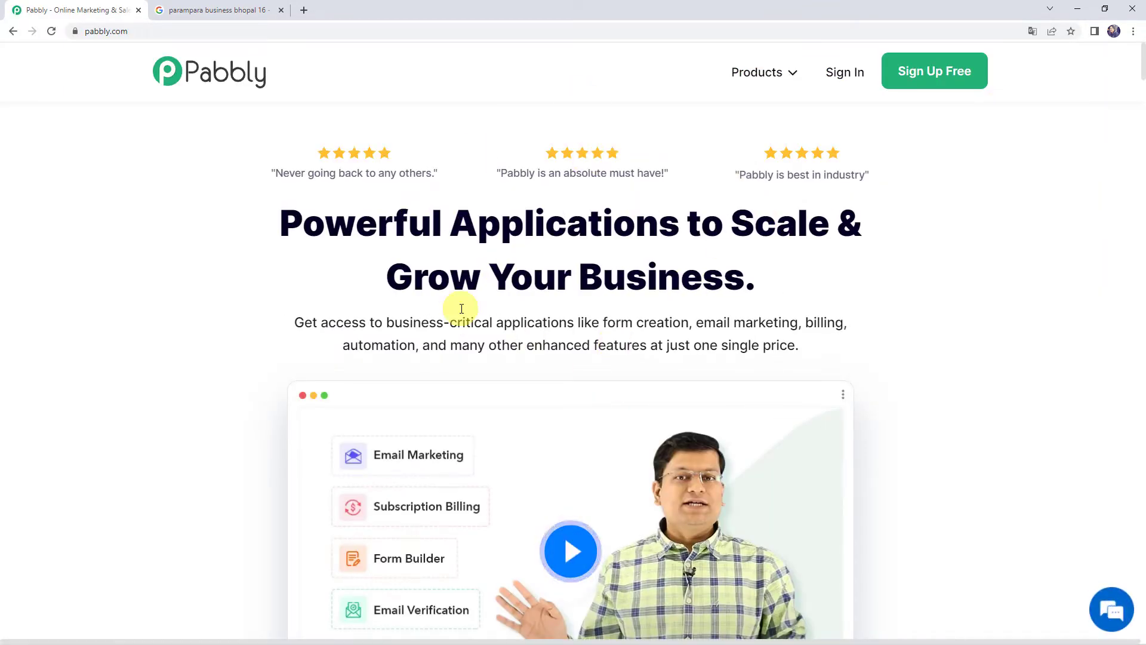
pyautogui.moveTo(760, 72)
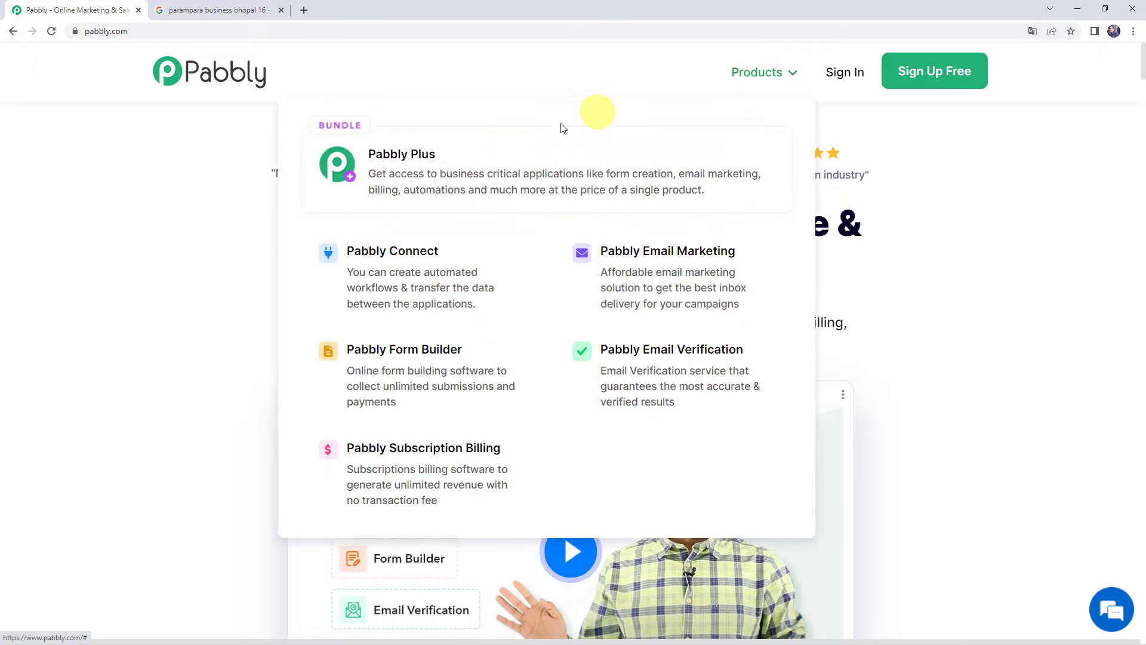
pyautogui.click(409, 281)
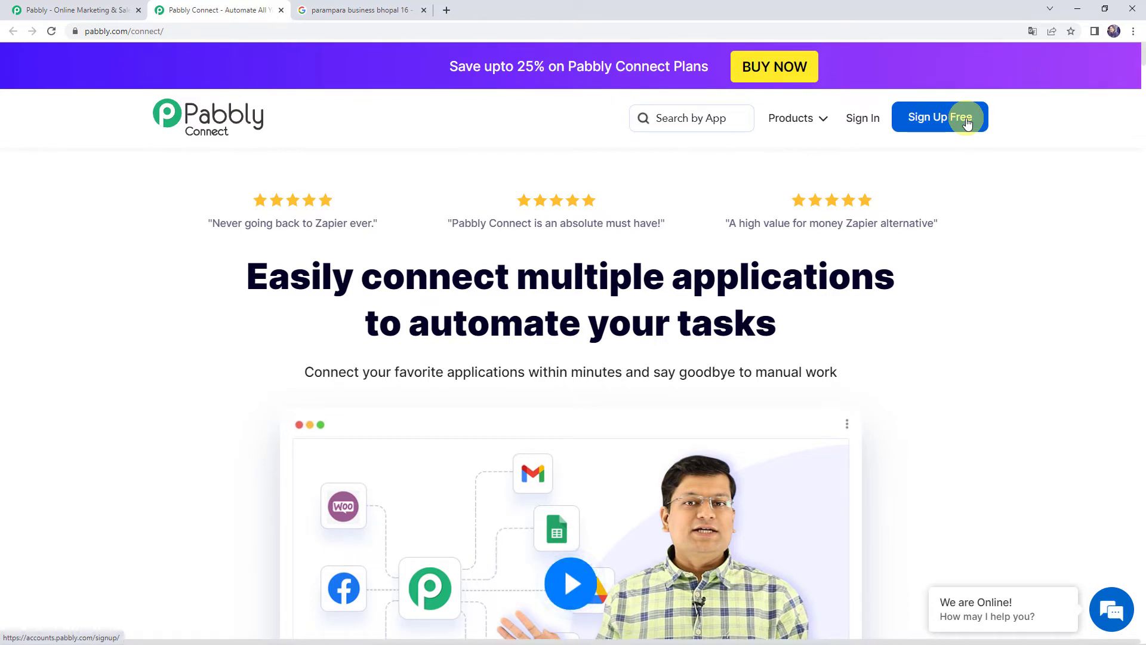
pyautogui.click(863, 122)
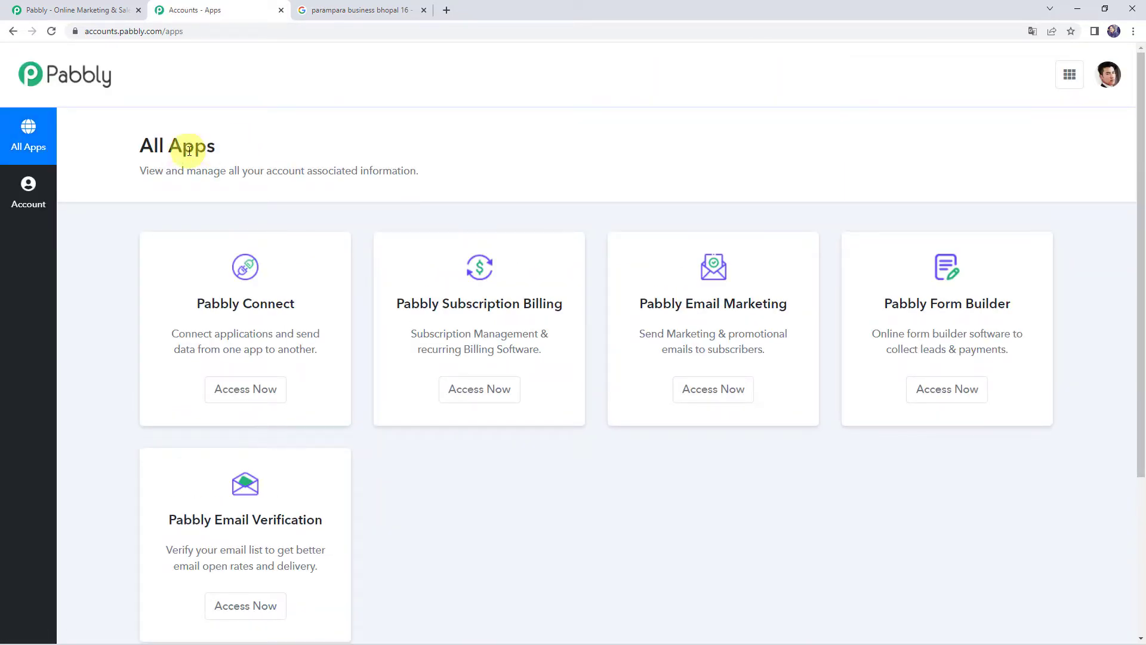
# - Launch Pabbly Connect and start a workflow named 'Automatically Send Reply to Google My Business Review'
pyautogui.click(261, 395)
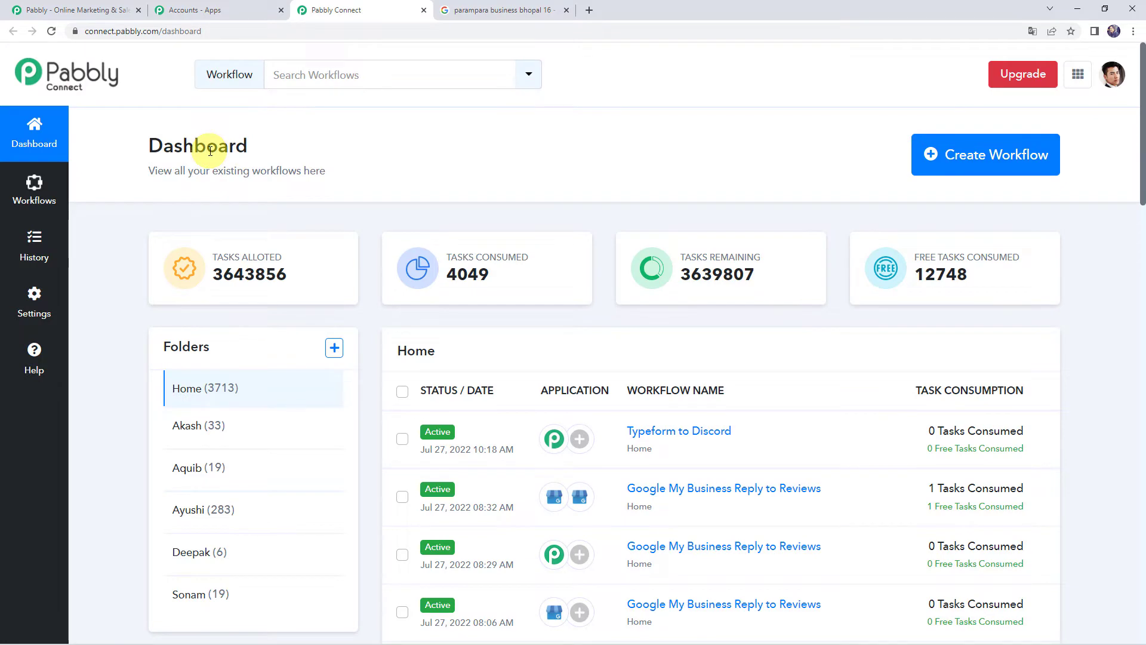
pyautogui.scroll(-5, 605, 299)
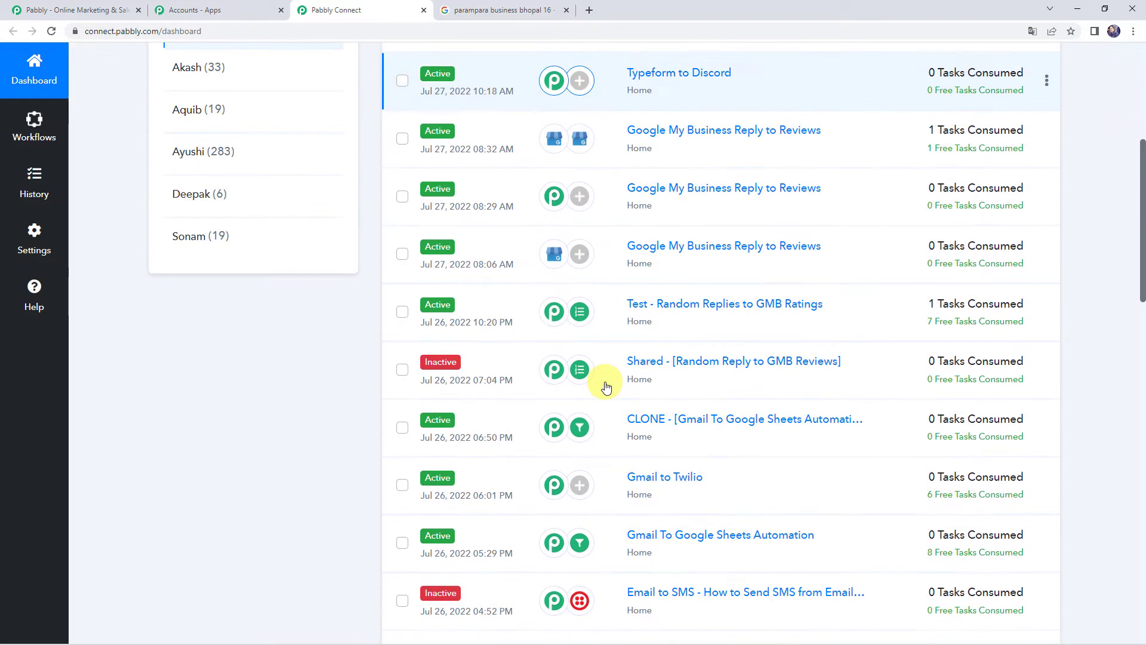
pyautogui.scroll(5, 605, 382)
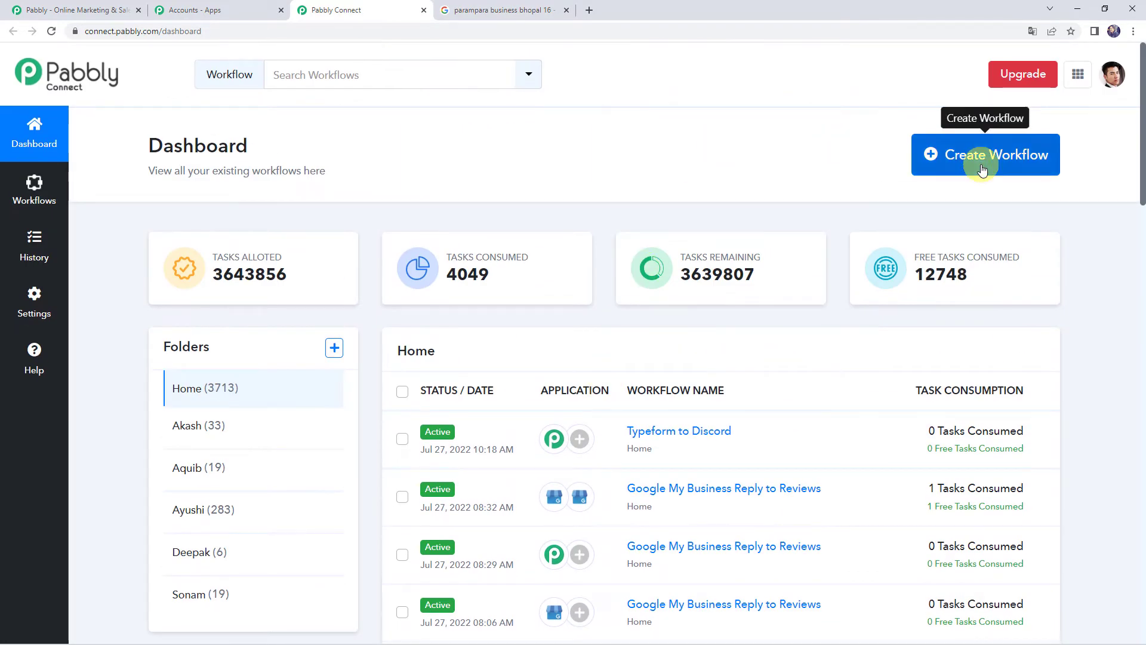
pyautogui.click(981, 162)
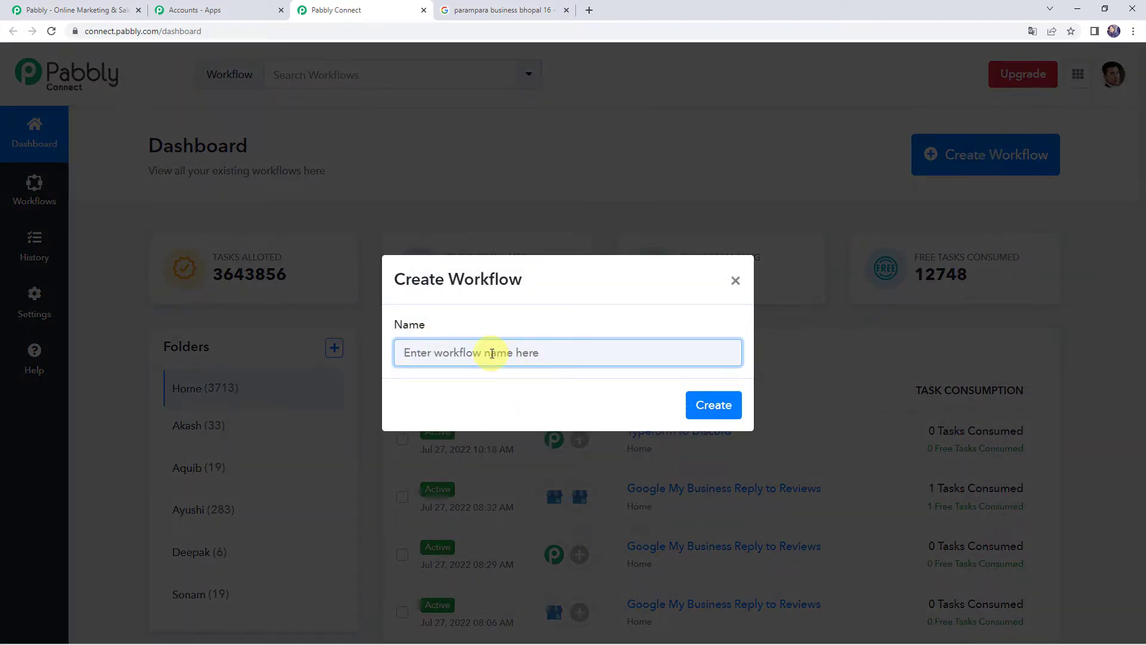
pyautogui.write('A')
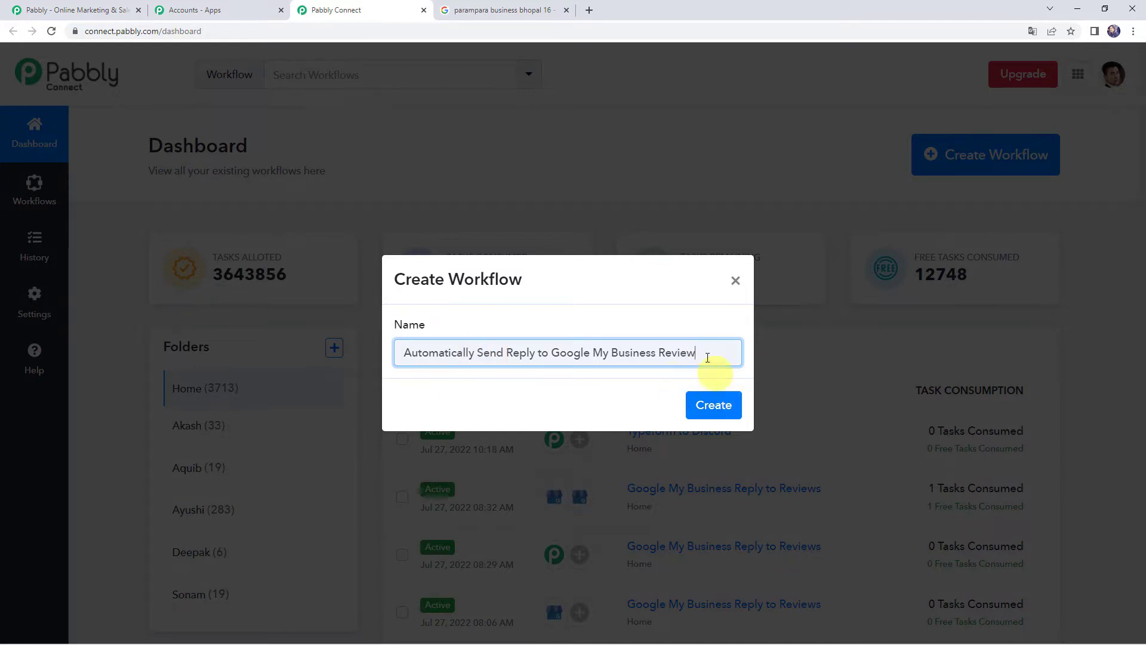
# - Create the workflow and set its trigger to Google My Business with the New Review Multi Location event
pyautogui.click(714, 403)
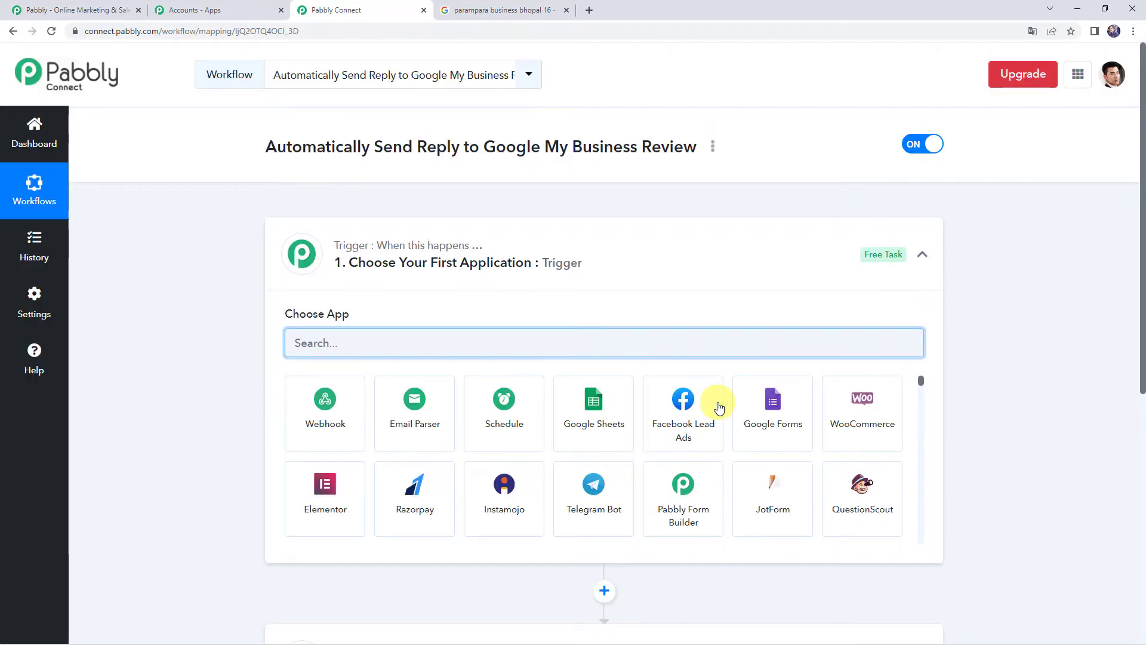
pyautogui.click(525, 250)
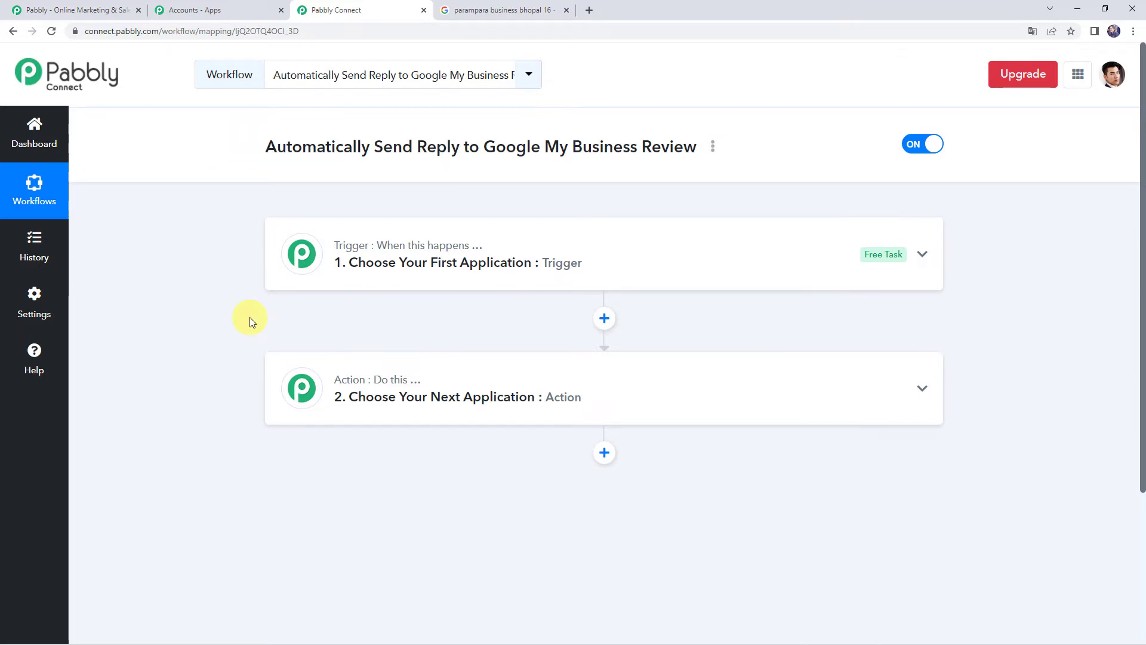
pyautogui.click(566, 267)
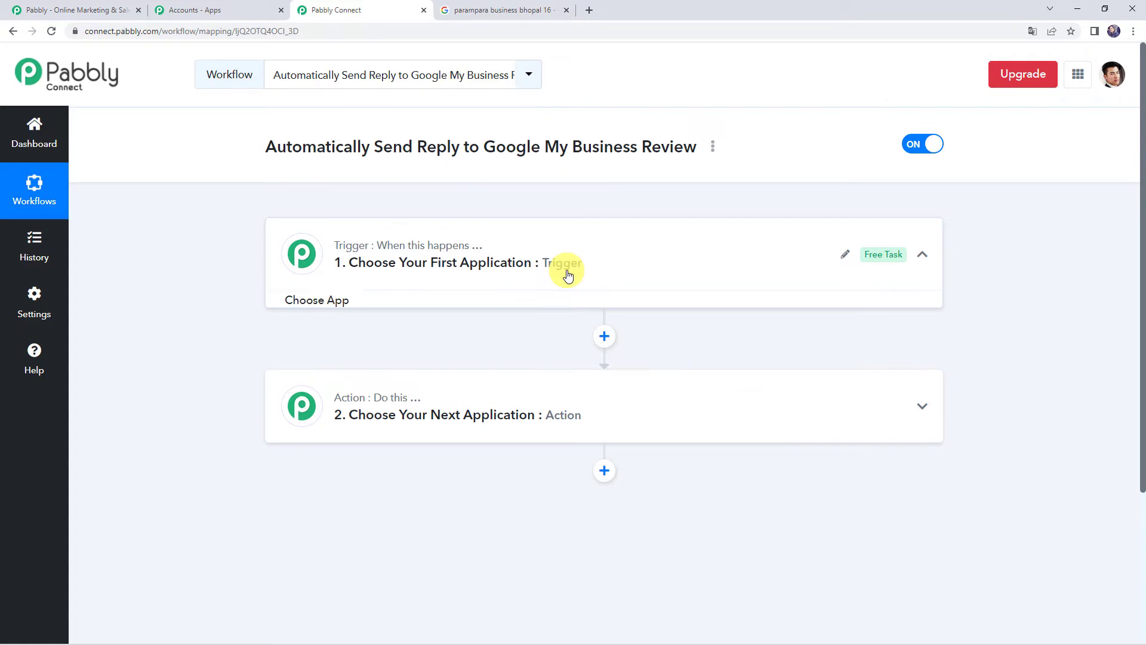
pyautogui.click(370, 346)
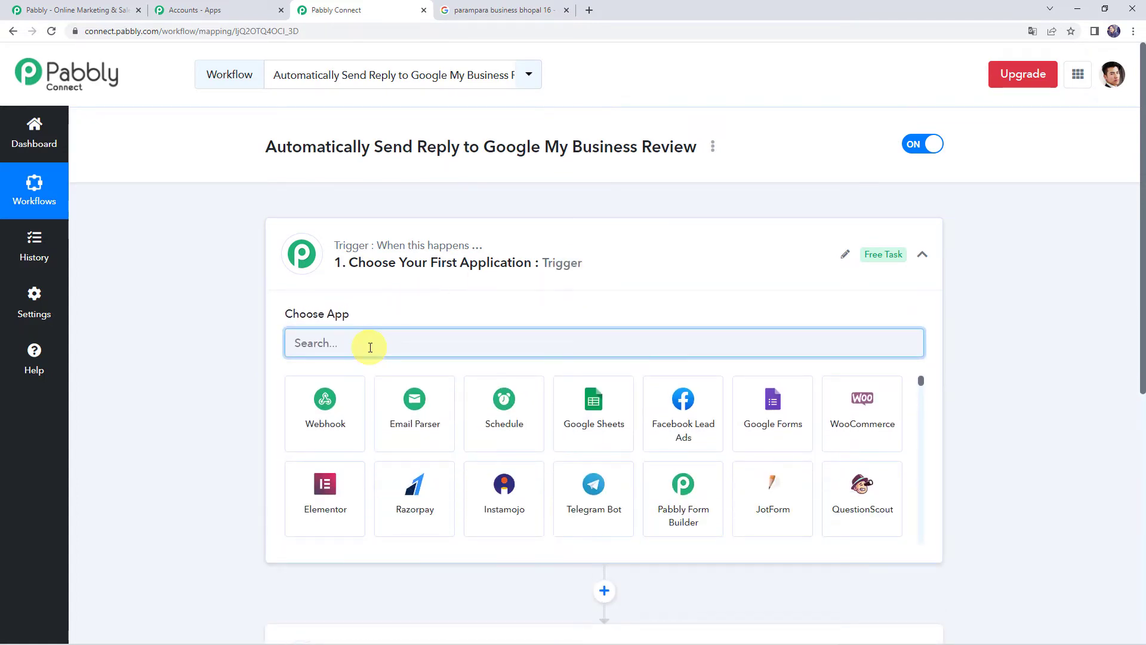
pyautogui.write('My')
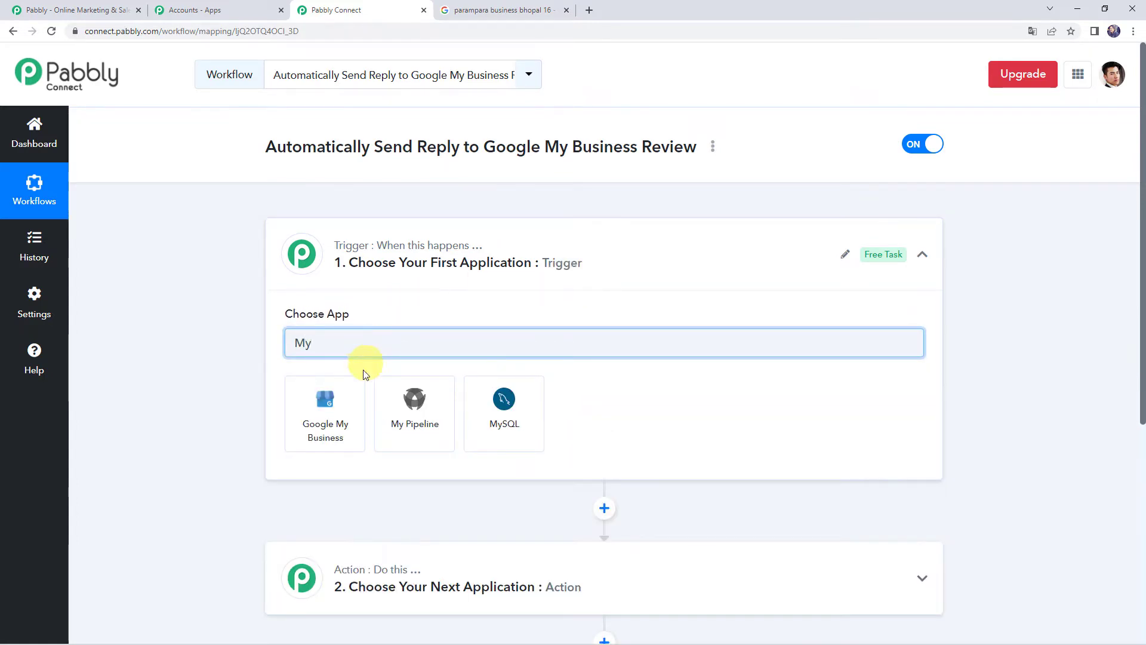
pyautogui.click(333, 418)
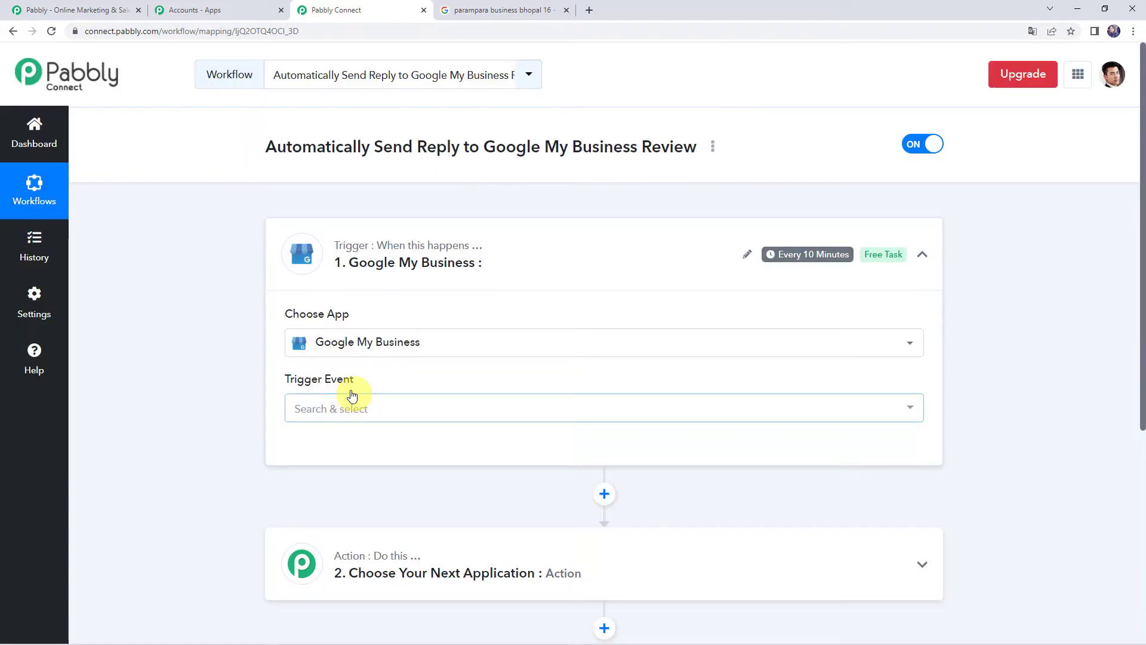
pyautogui.click(336, 405)
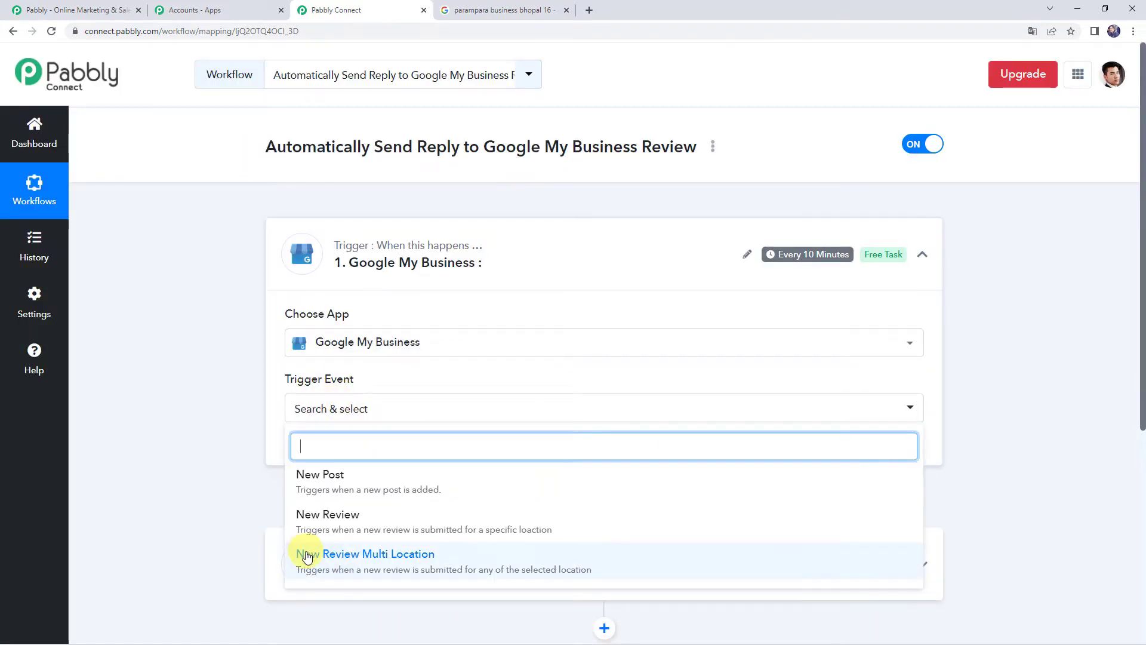
pyautogui.click(382, 564)
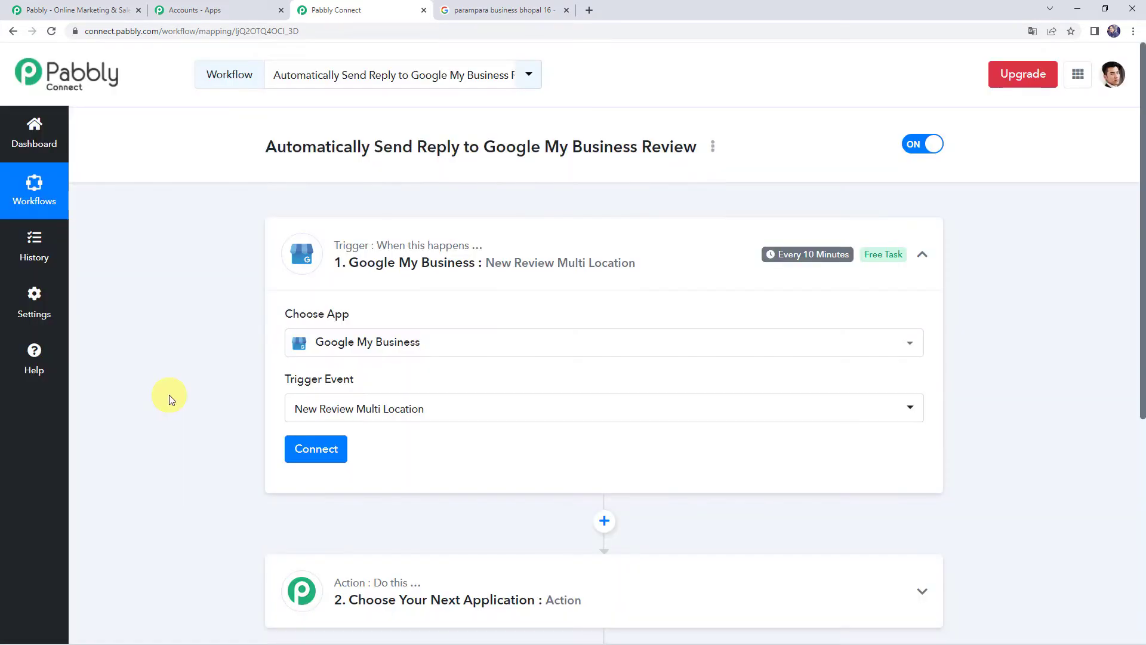
pyautogui.scroll(-3, 170, 395)
# - Add a new Google My Business connection and grant Pabbly access to the business's Google account
pyautogui.click(323, 273)
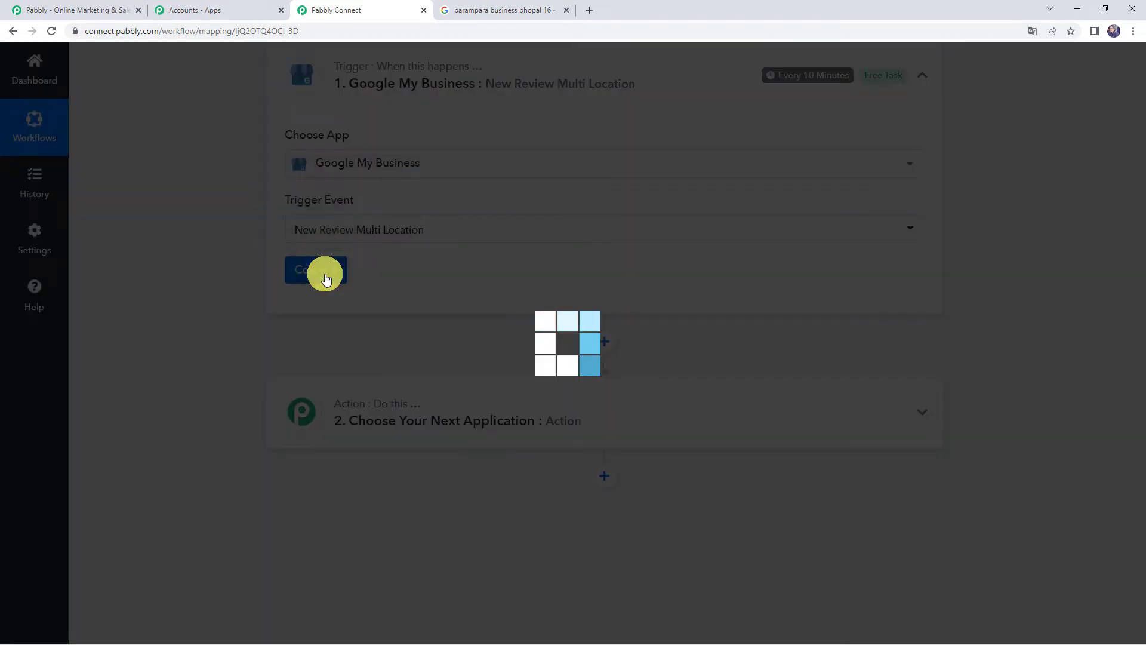
pyautogui.click(614, 205)
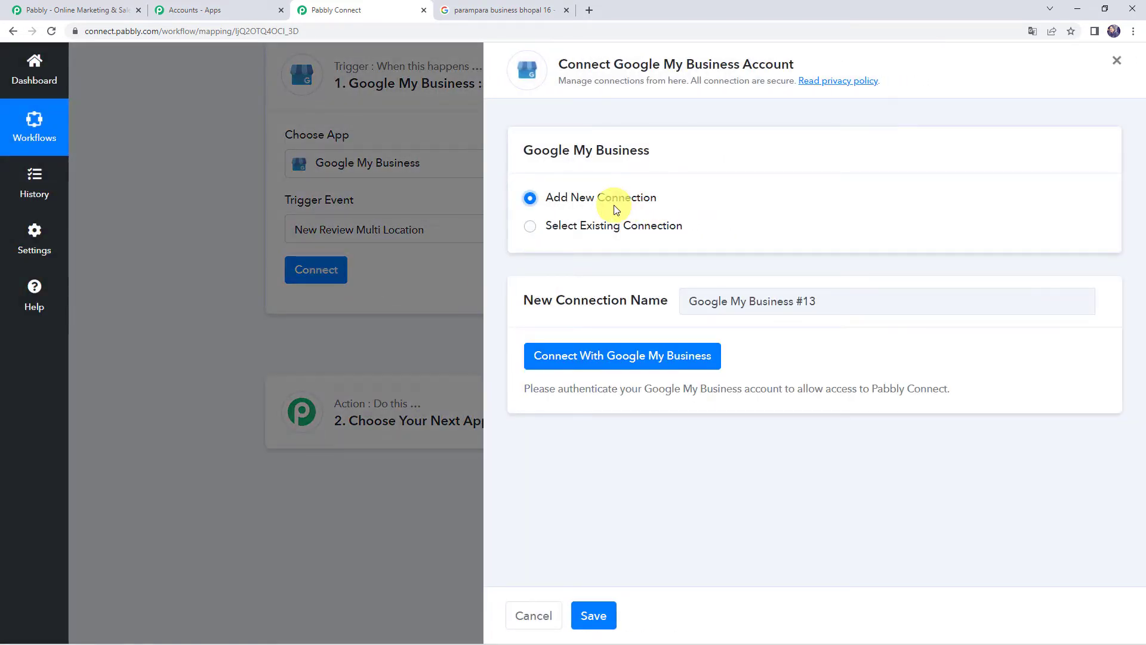
pyautogui.click(655, 358)
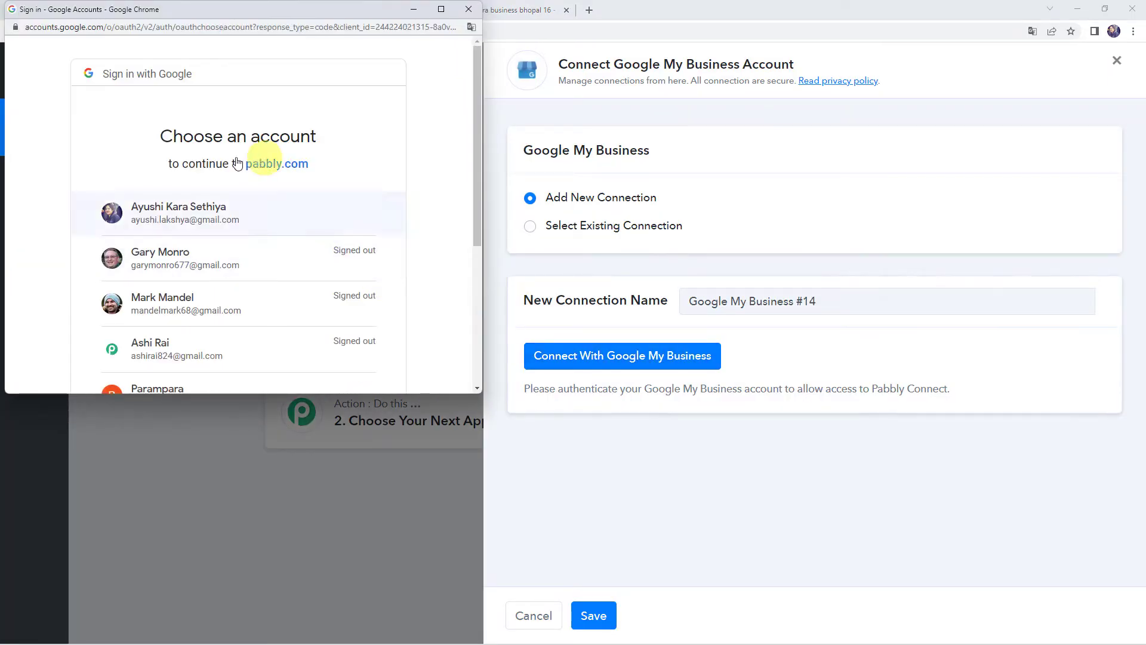
pyautogui.scroll(-2, 222, 223)
pyautogui.click(186, 273)
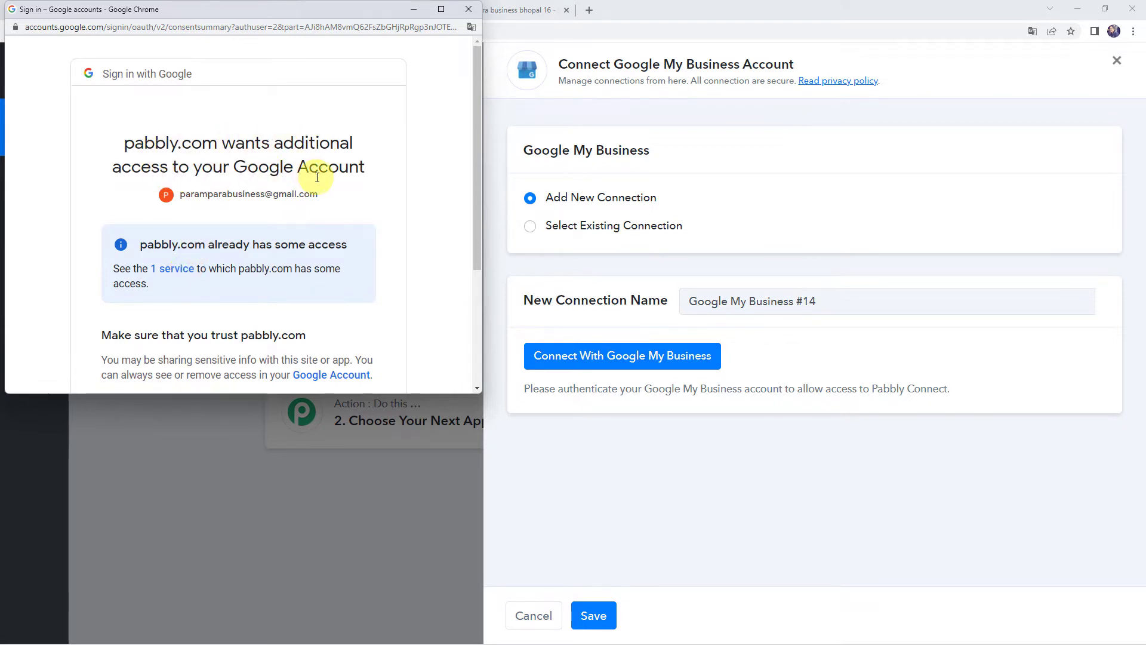
pyautogui.scroll(-1, 317, 177)
pyautogui.scroll(-2, 317, 178)
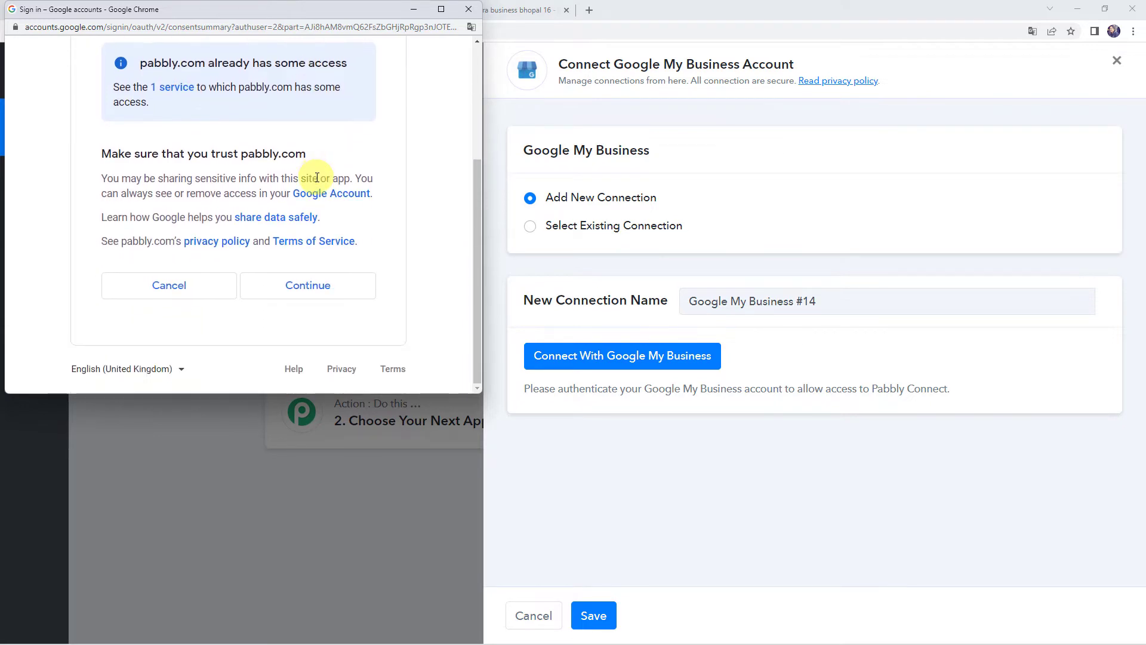
pyautogui.click(299, 288)
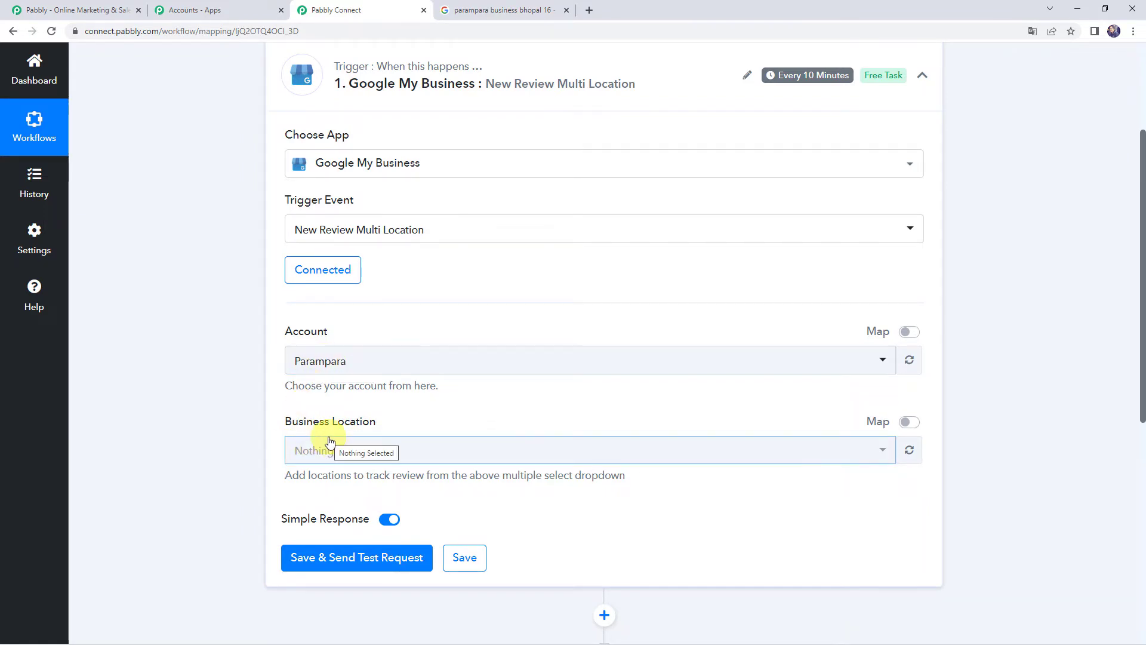
# - Choose Parampara as the trigger's business location
pyautogui.click(883, 450)
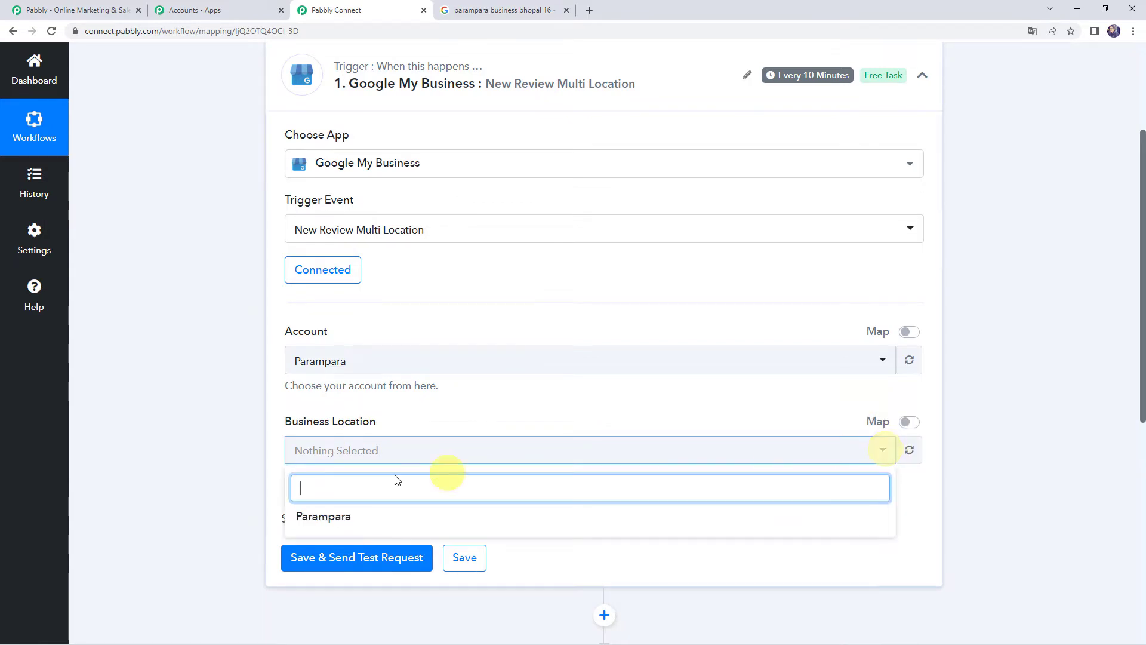
pyautogui.click(333, 521)
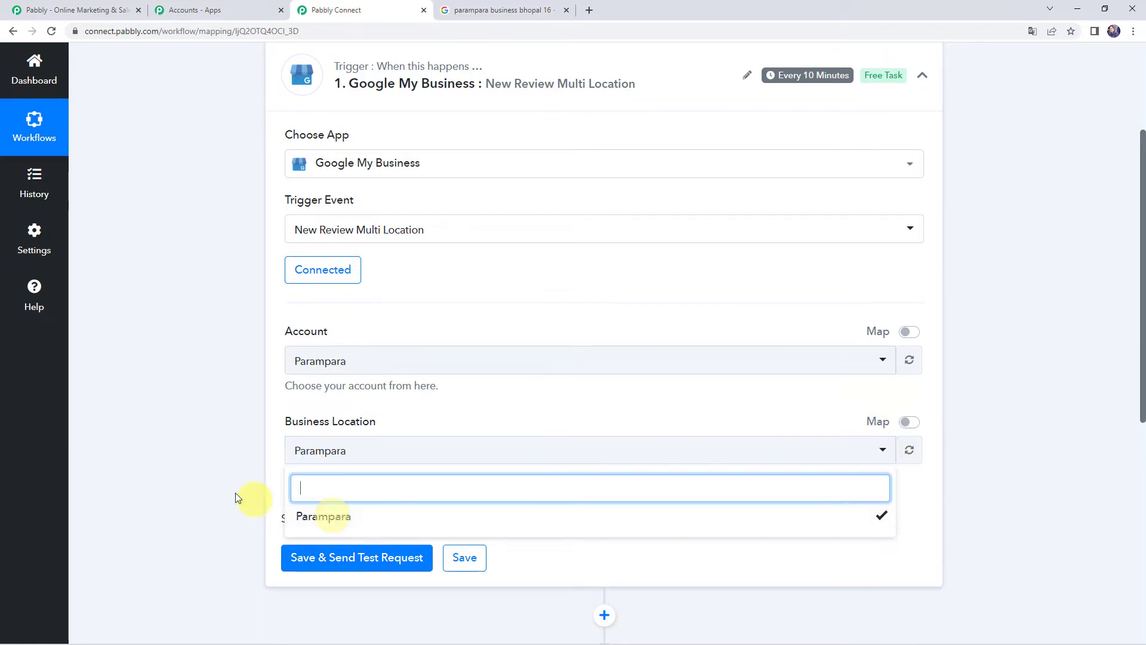
pyautogui.click(227, 482)
pyautogui.scroll(-1, 227, 482)
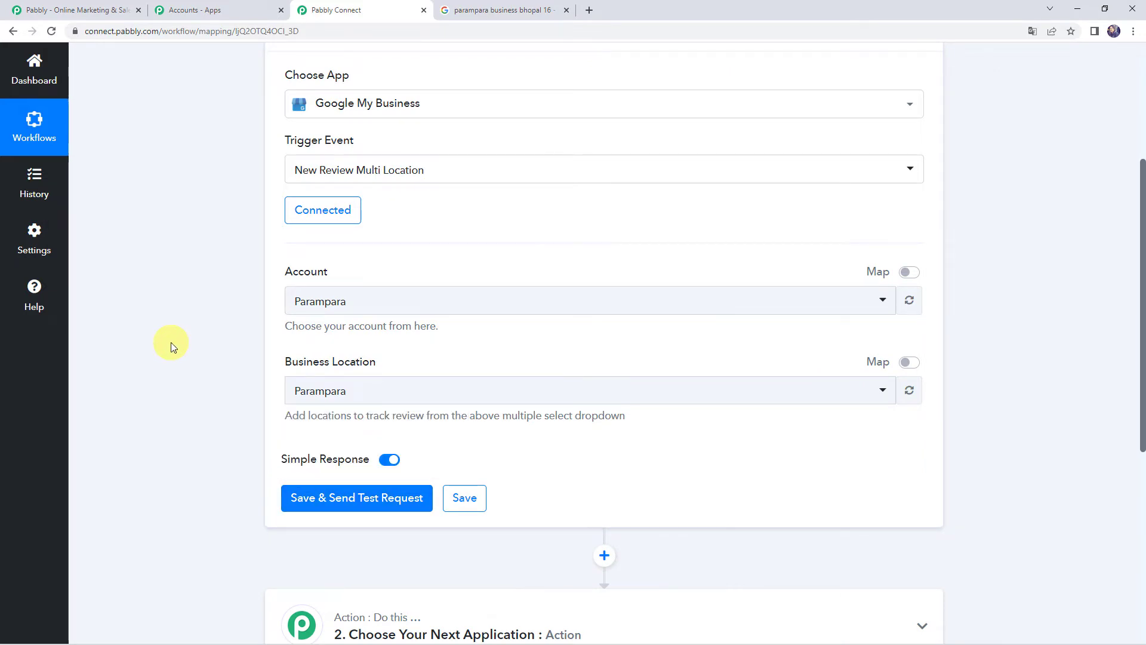
pyautogui.click(477, 10)
# - Post a four-star Google review of Parampara using the prepared review text
pyautogui.scroll(5, 806, 174)
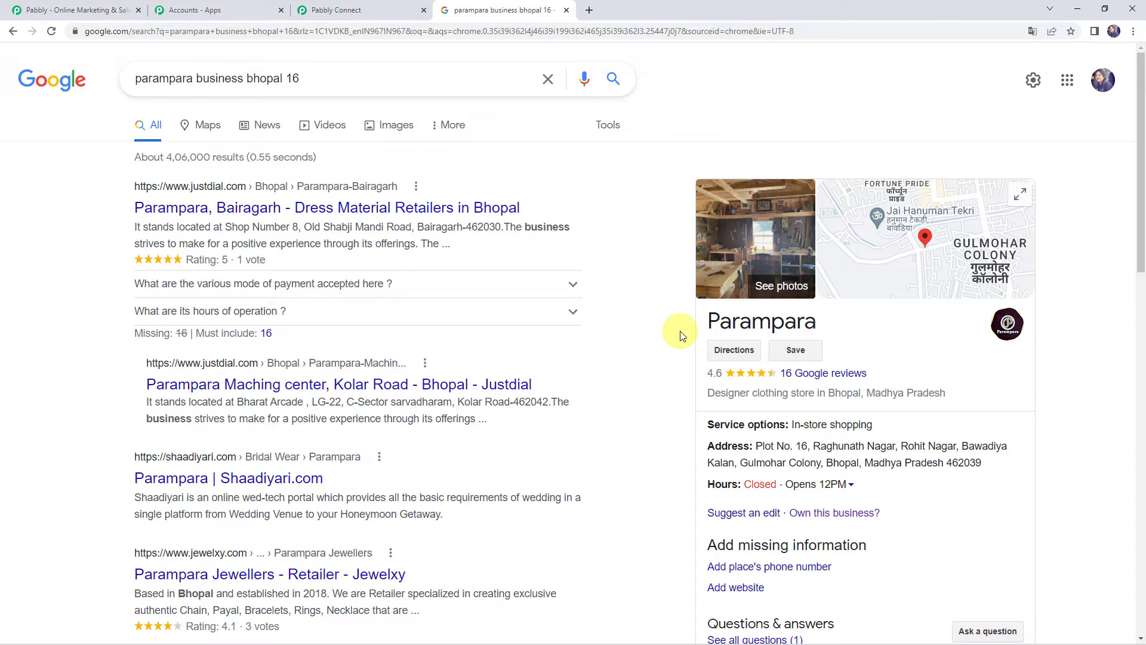
pyautogui.scroll(-6, 681, 336)
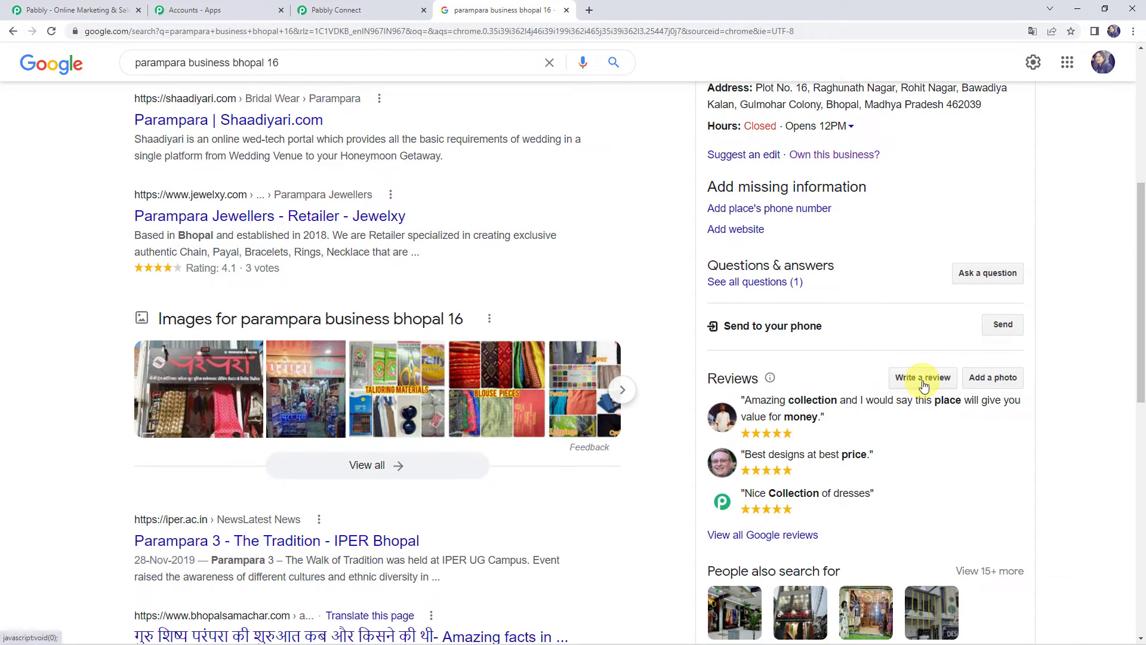
pyautogui.click(923, 382)
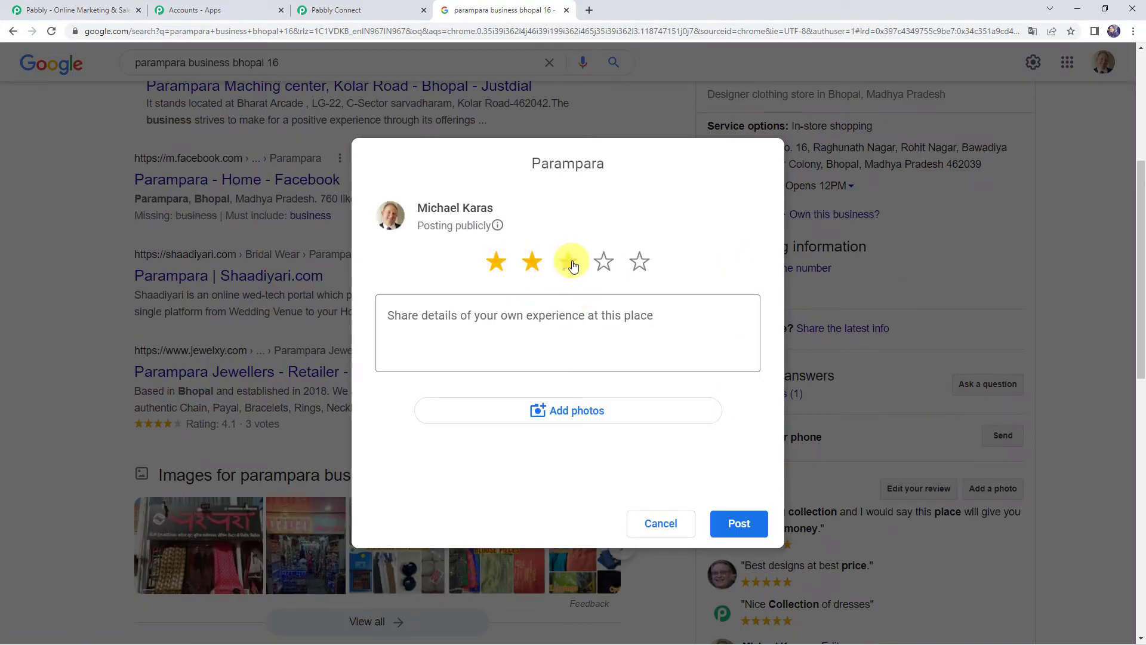
pyautogui.click(603, 266)
pyautogui.click(569, 317)
pyautogui.write('Though not a great fan of Indian dresses but must say I was impressed by the collection.')
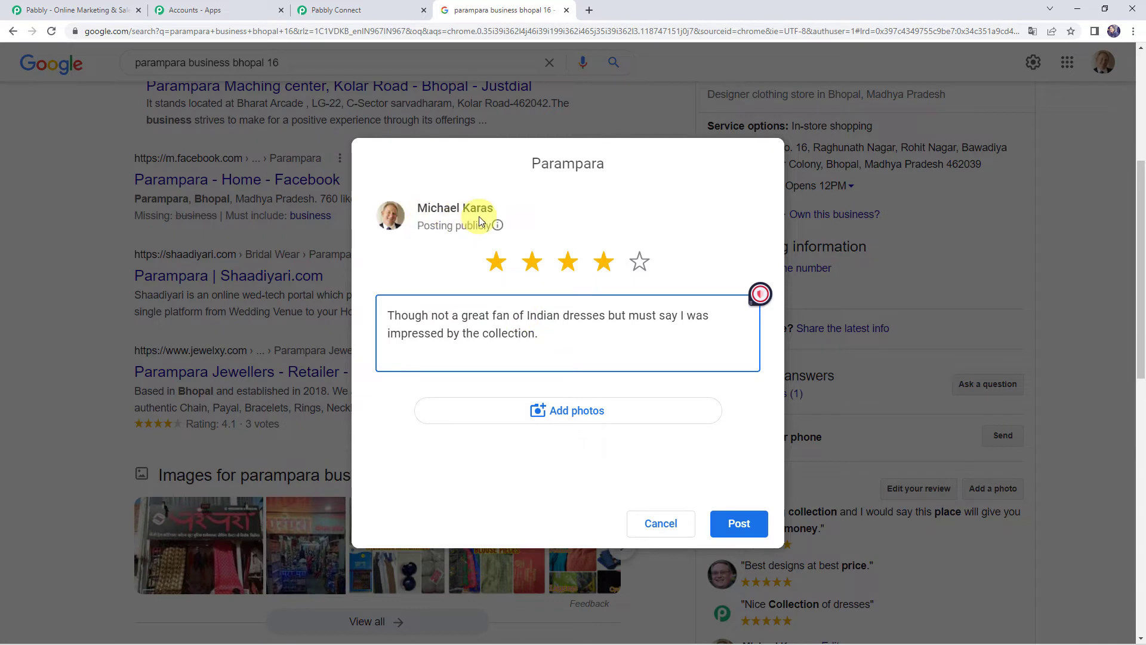
pyautogui.click(738, 523)
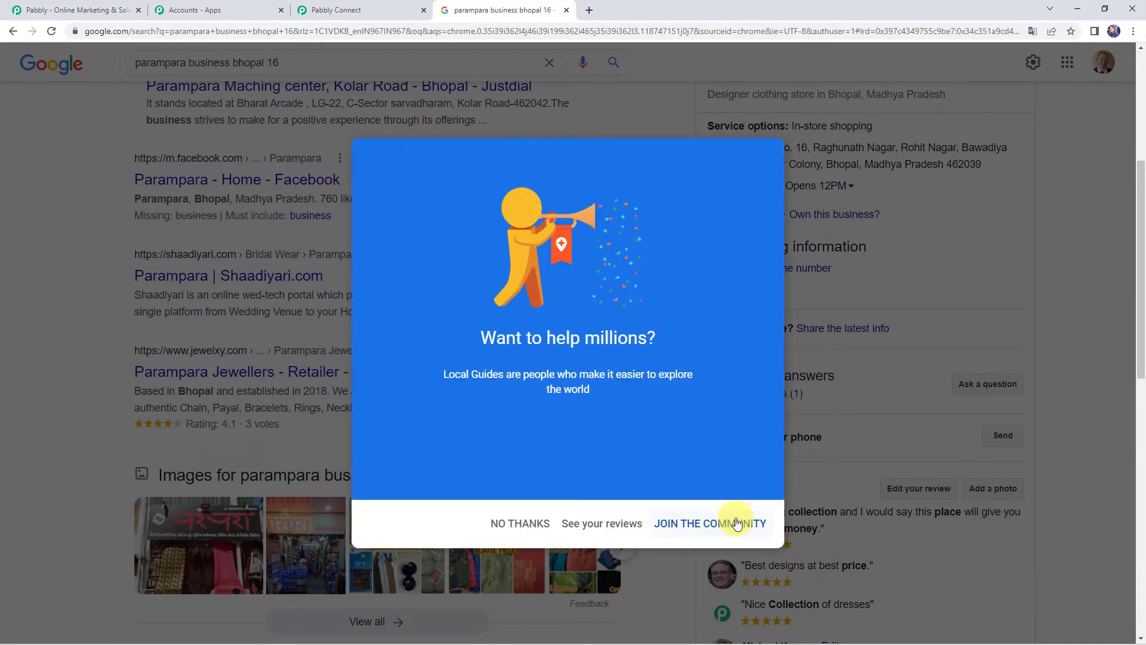
pyautogui.click(519, 522)
# - Open all Google reviews and select the text of the newly posted review
pyautogui.scroll(-3, 852, 490)
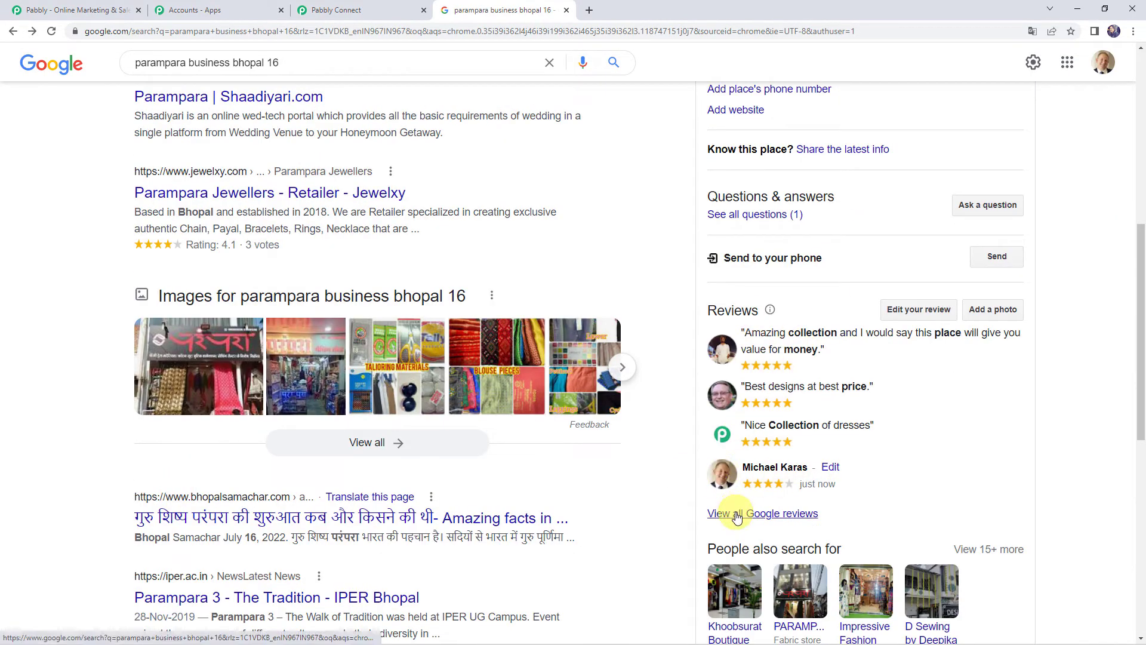
pyautogui.click(755, 515)
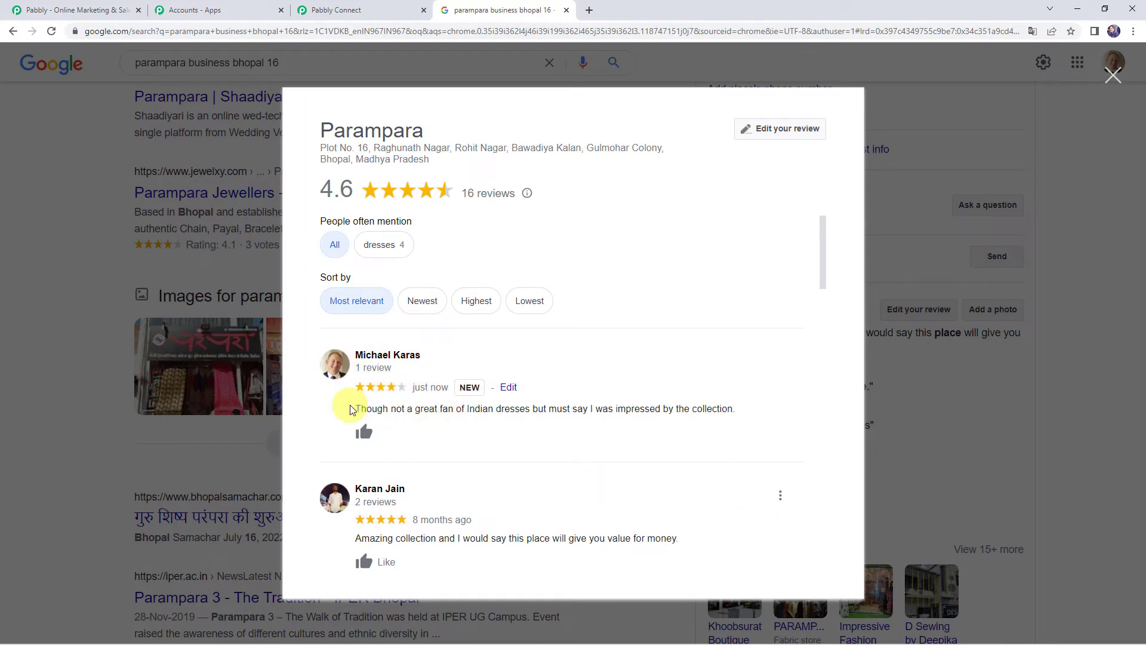
pyautogui.moveTo(557, 413); pyautogui.dragTo(737, 410)
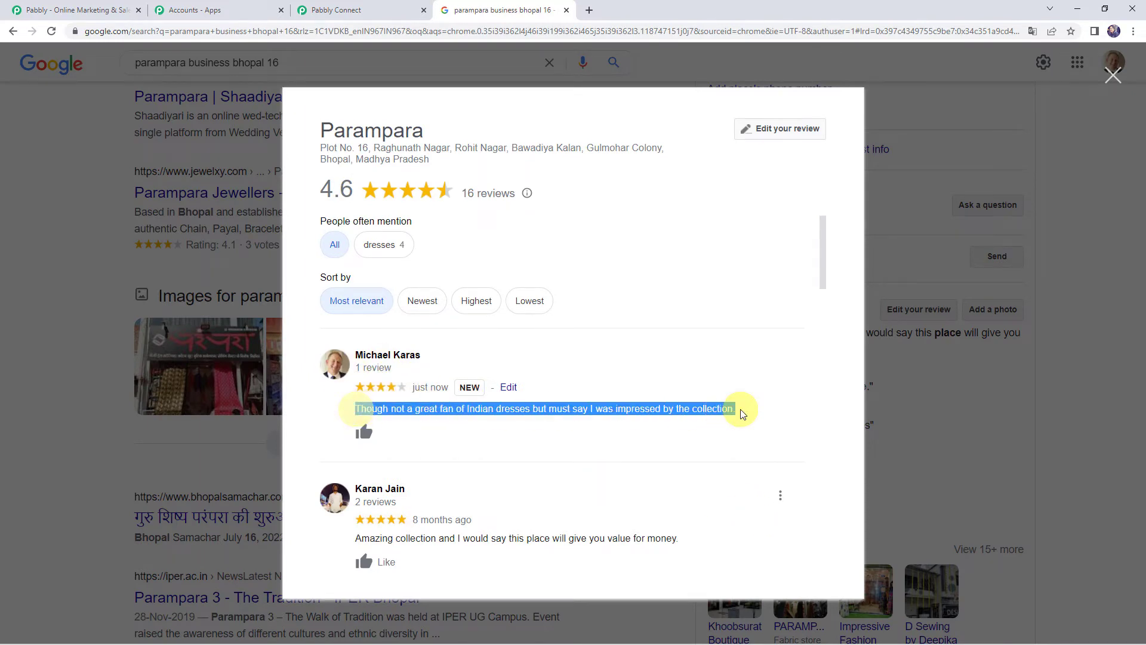
# - Send the trigger test request and inspect the fetched reviewer name, FOUR rating and comment
pyautogui.click(338, 13)
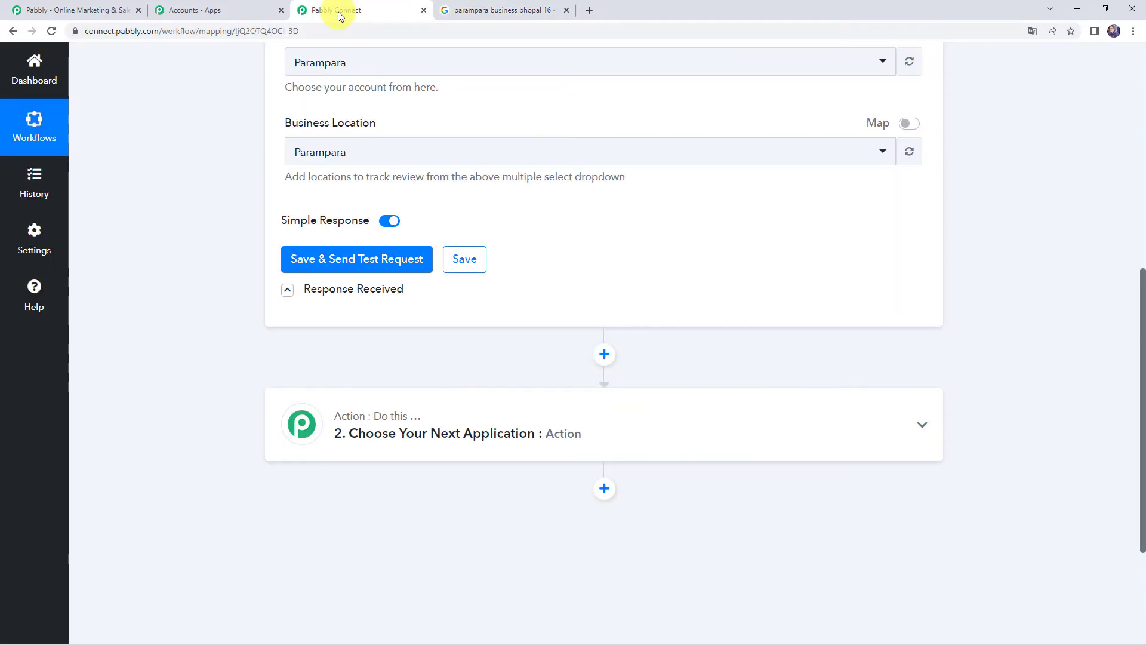
pyautogui.click(342, 262)
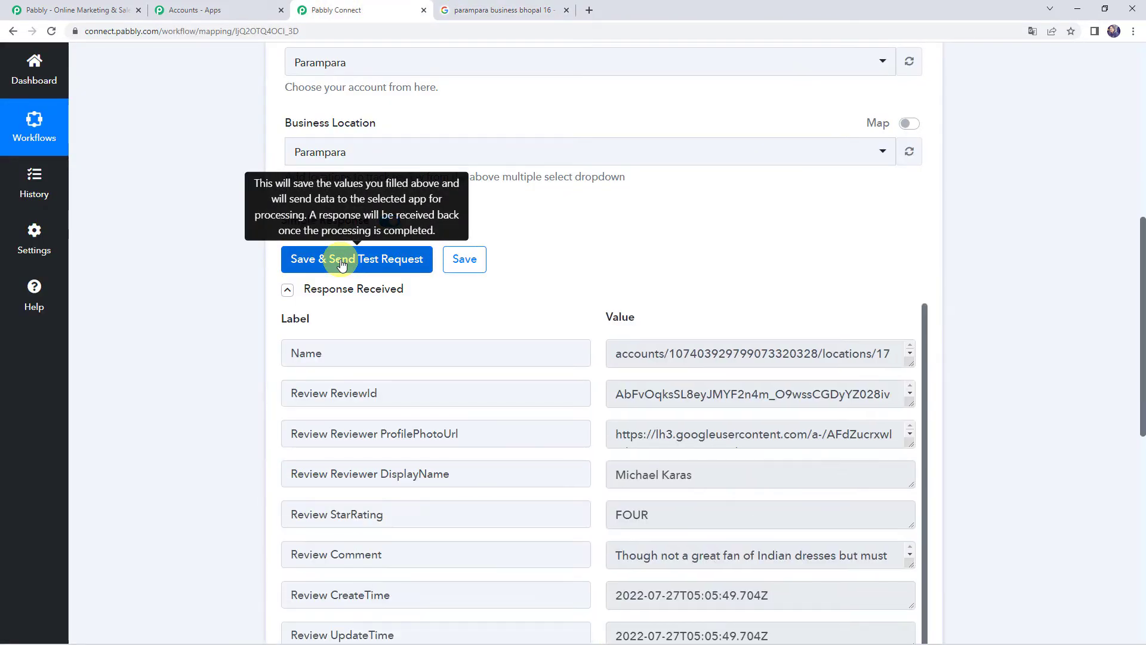
pyautogui.scroll(-2, 251, 375)
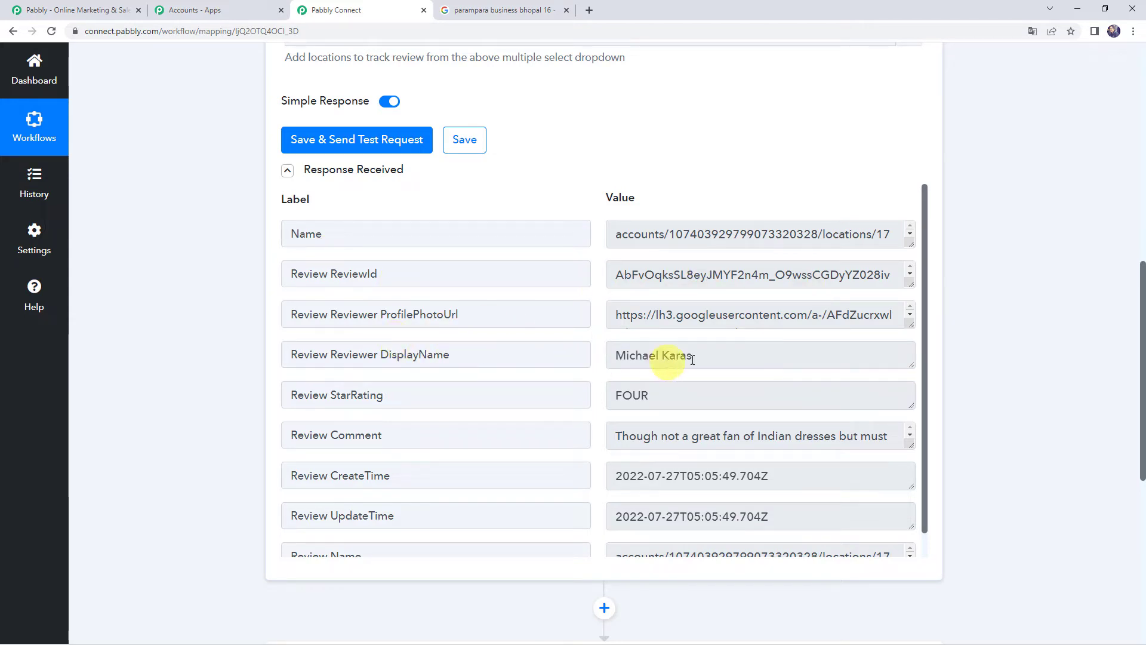
pyautogui.tripleClick(719, 356)
pyautogui.scroll(-1, 524, 349)
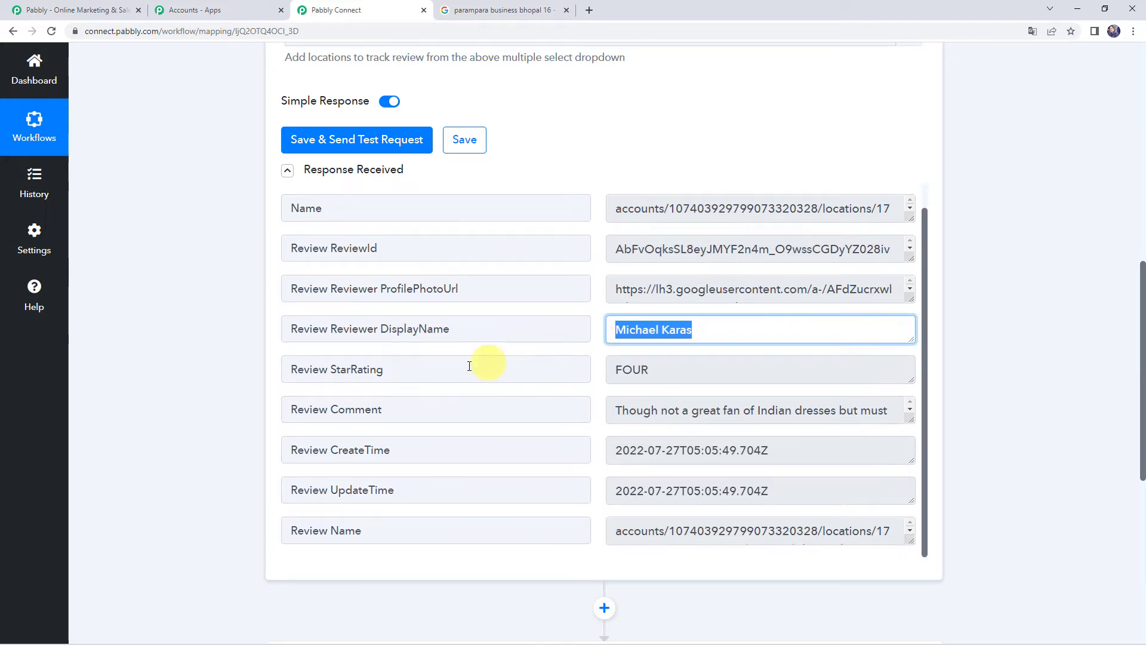
pyautogui.moveTo(897, 418); pyautogui.dragTo(904, 442)
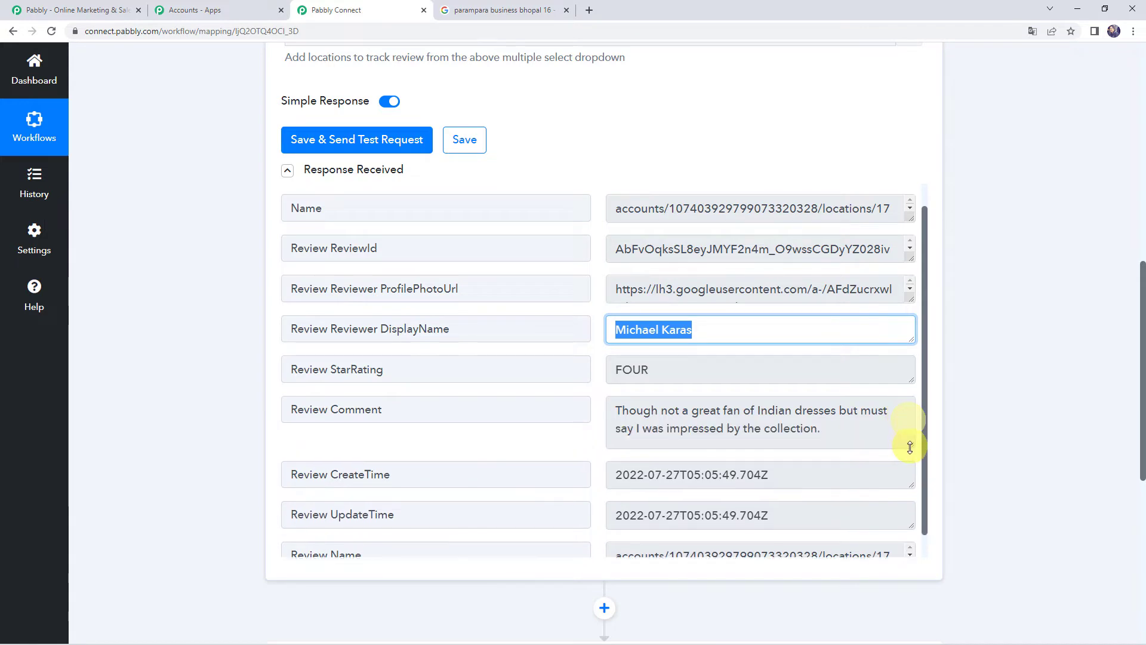
pyautogui.scroll(-1, 537, 434)
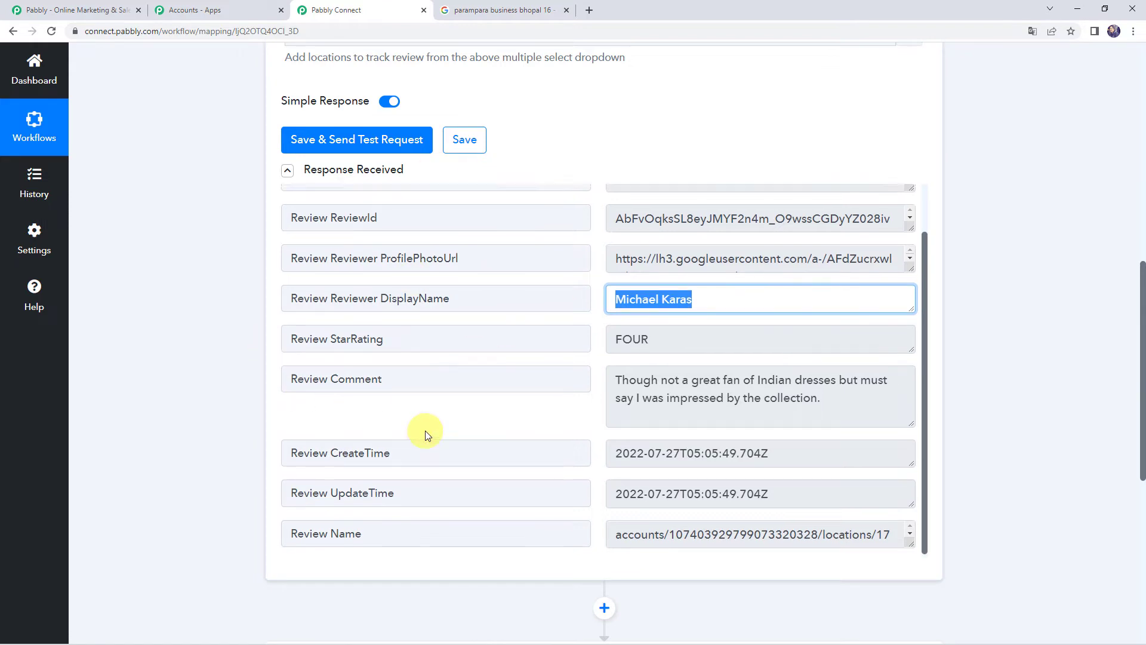
pyautogui.scroll(1, 425, 434)
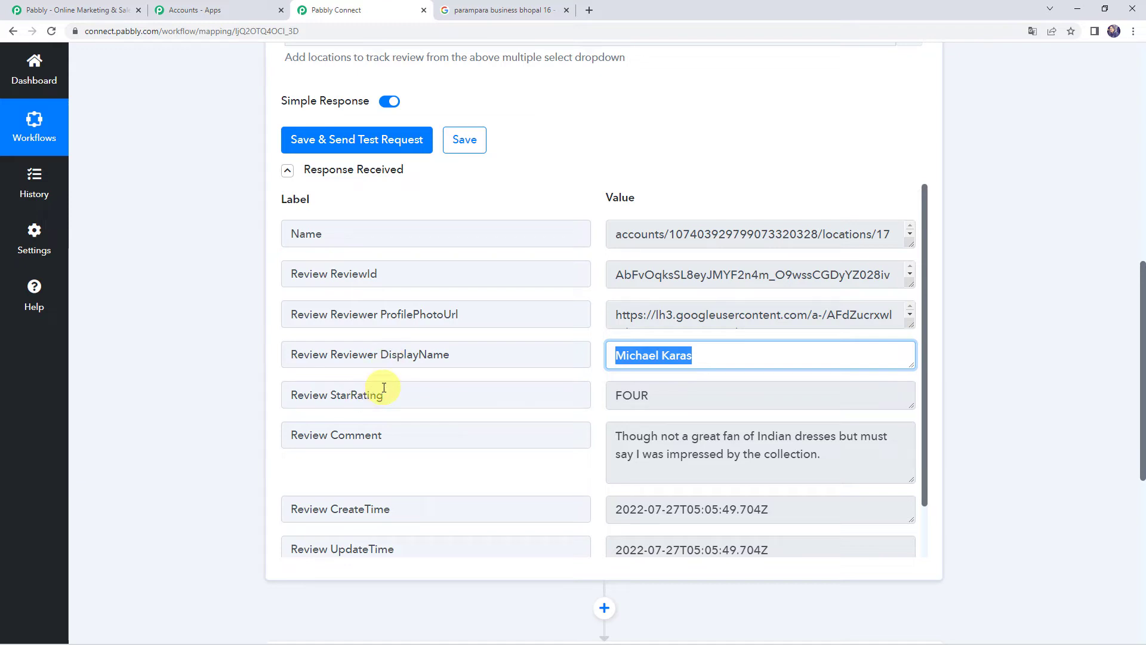
pyautogui.moveTo(822, 456); pyautogui.dragTo(500, 413)
pyautogui.scroll(-5, 247, 411)
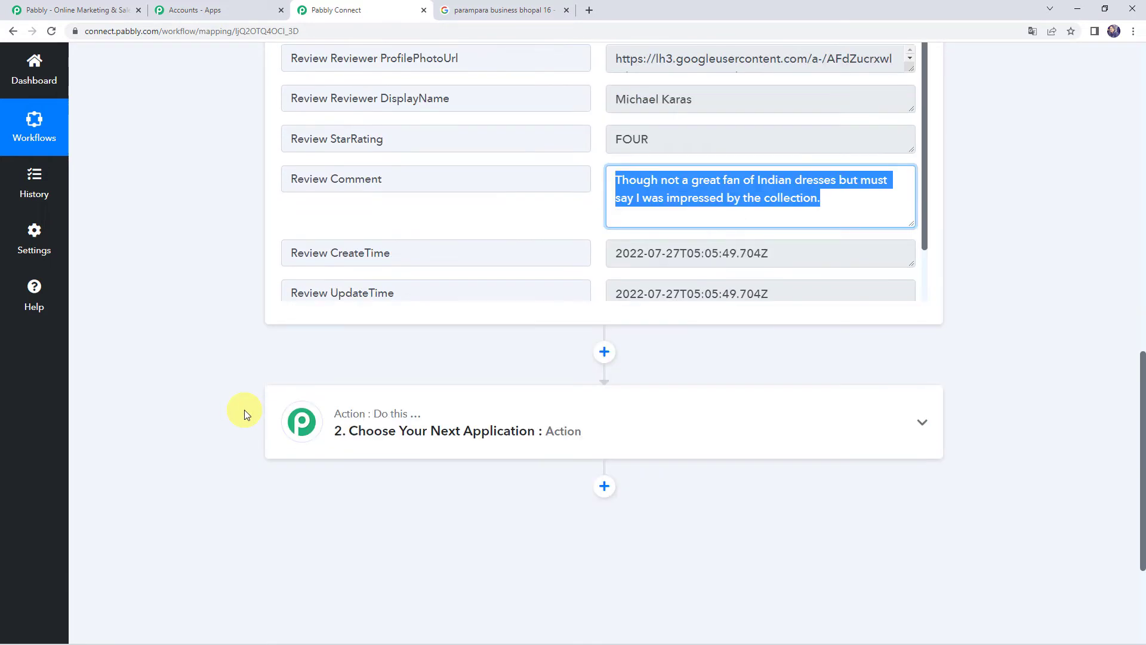
# - Set the second step to Google My Business with the Create Reply action event
pyautogui.click(597, 394)
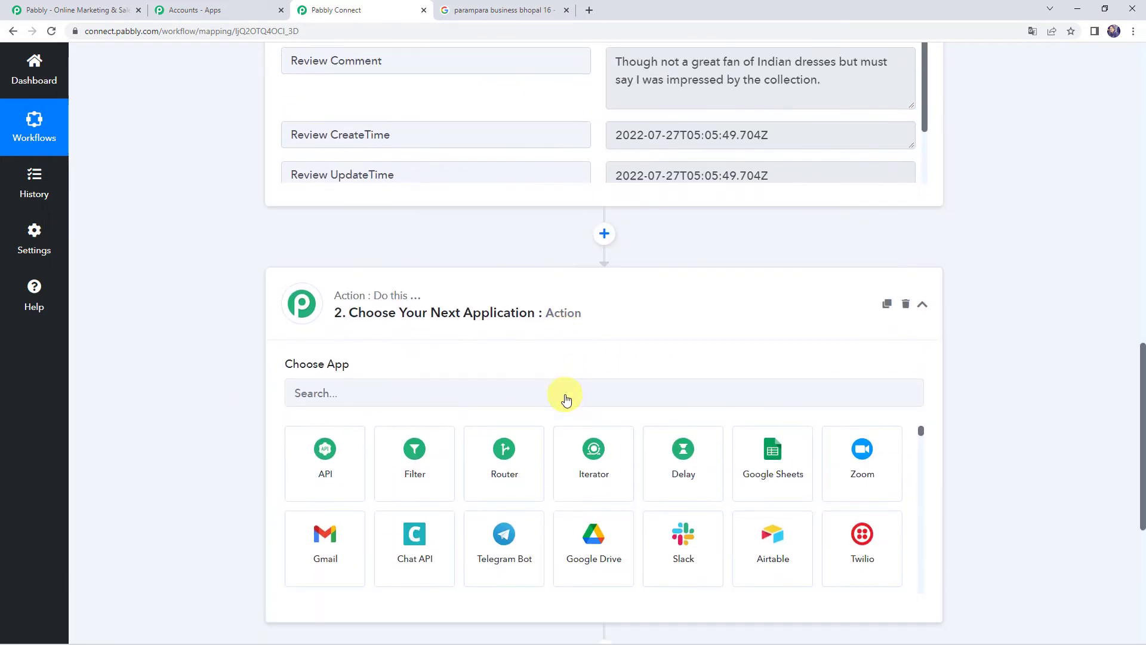
pyautogui.click(491, 348)
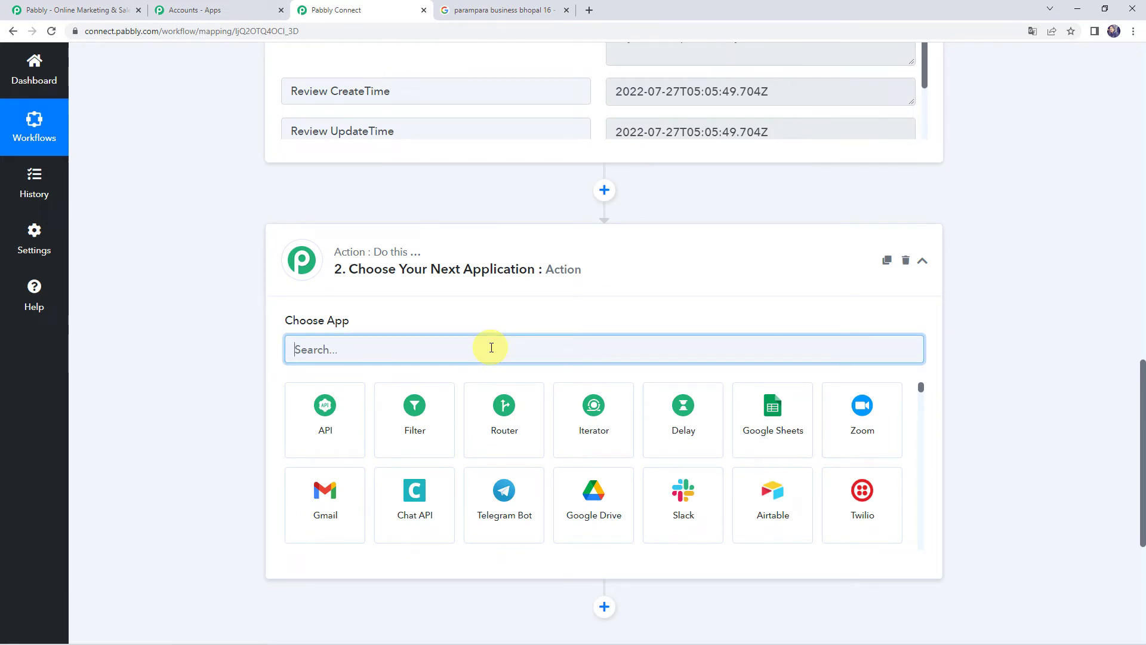
pyautogui.write('my')
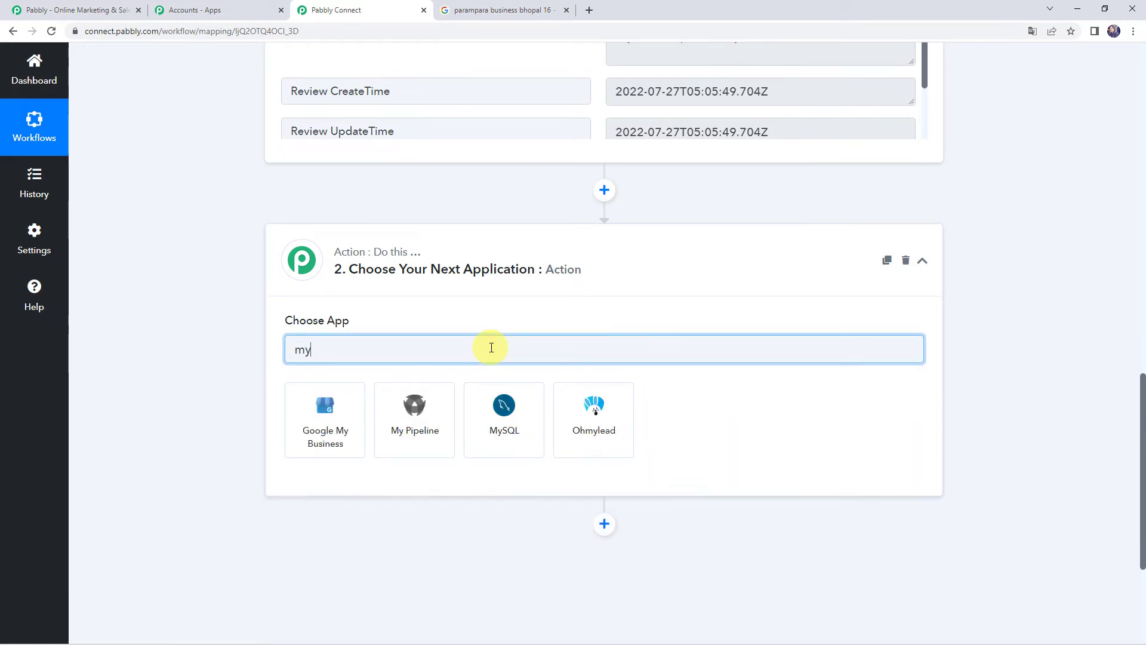
pyautogui.click(331, 420)
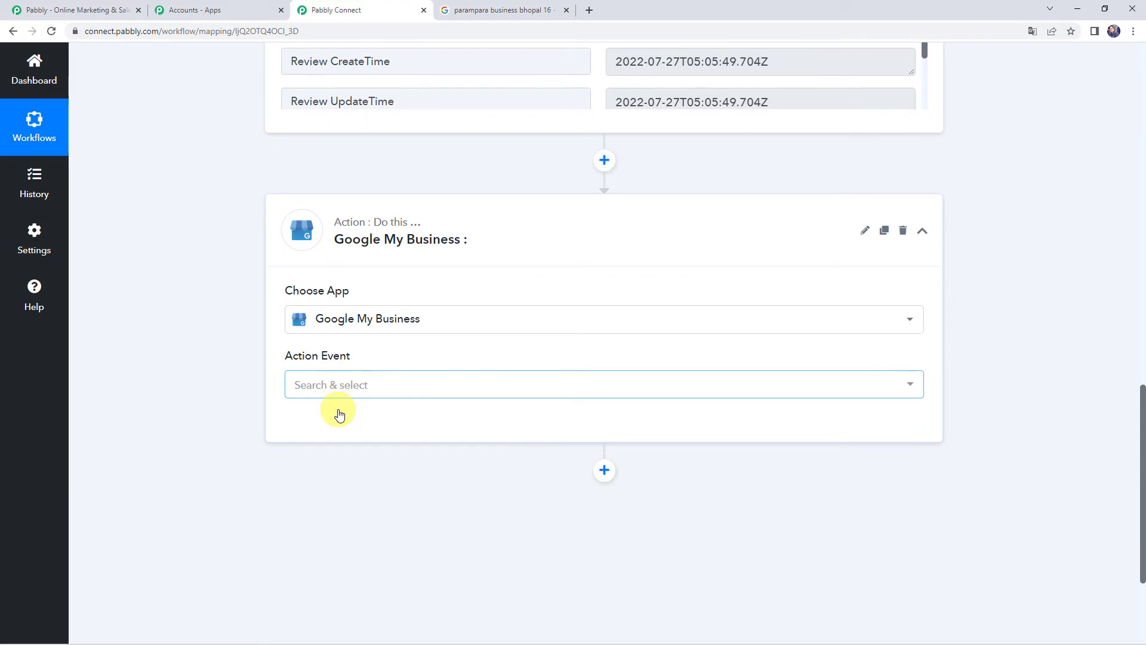
pyautogui.click(339, 354)
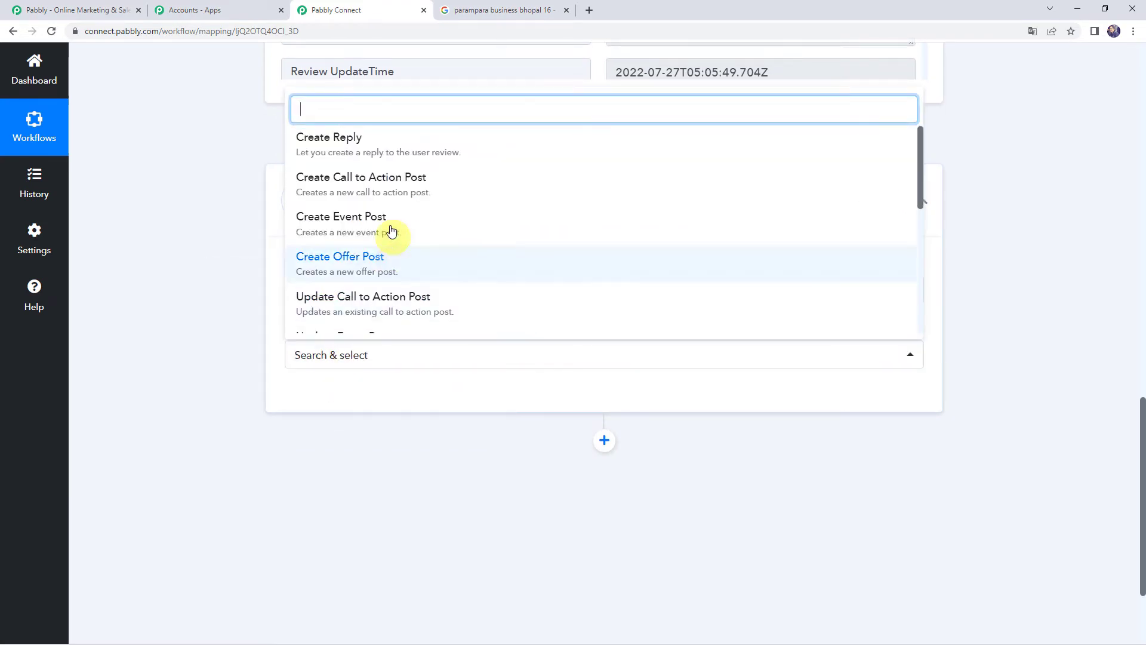
pyautogui.click(345, 143)
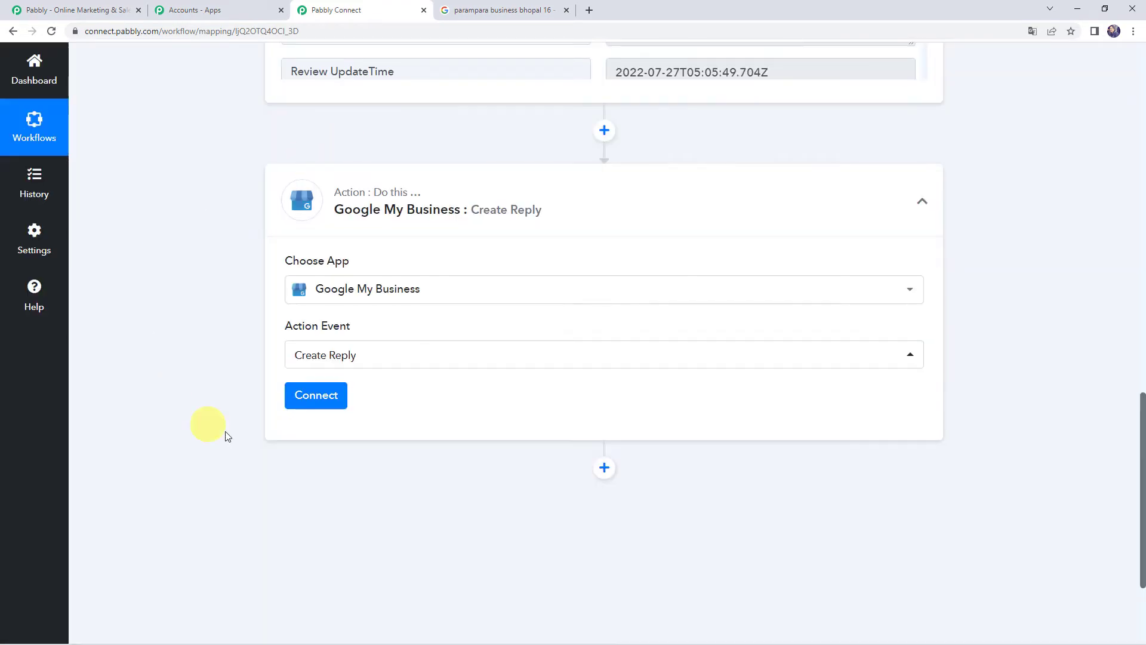
pyautogui.click(308, 405)
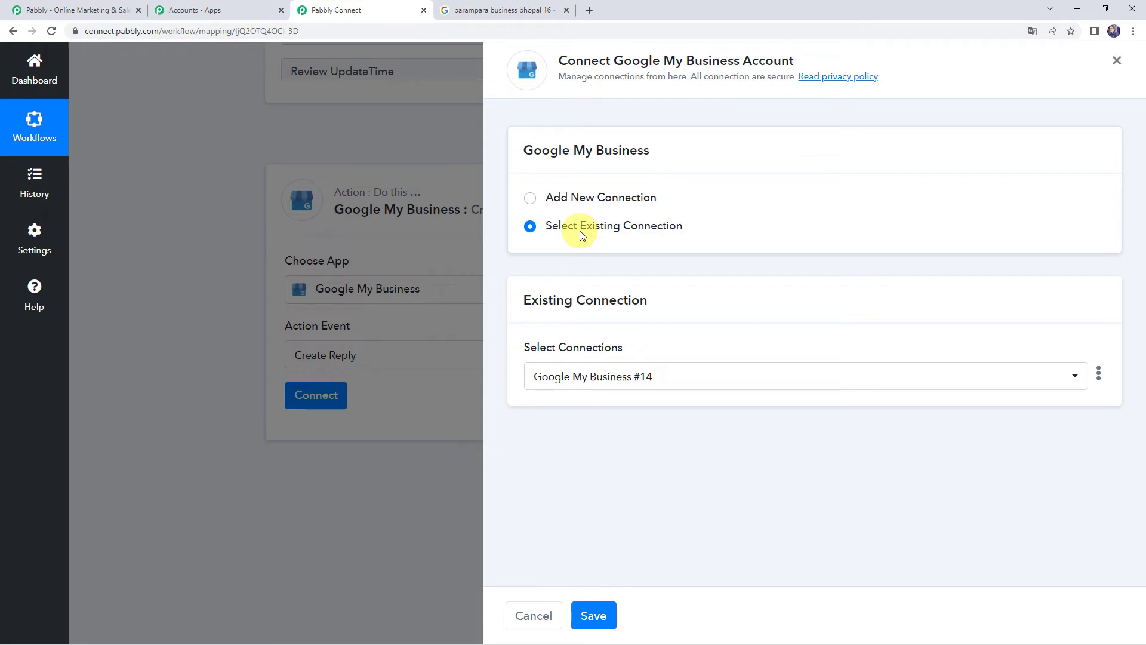
# - Save the existing Google My Business connection and compare the selected review with the trigger's Review Name
pyautogui.click(606, 614)
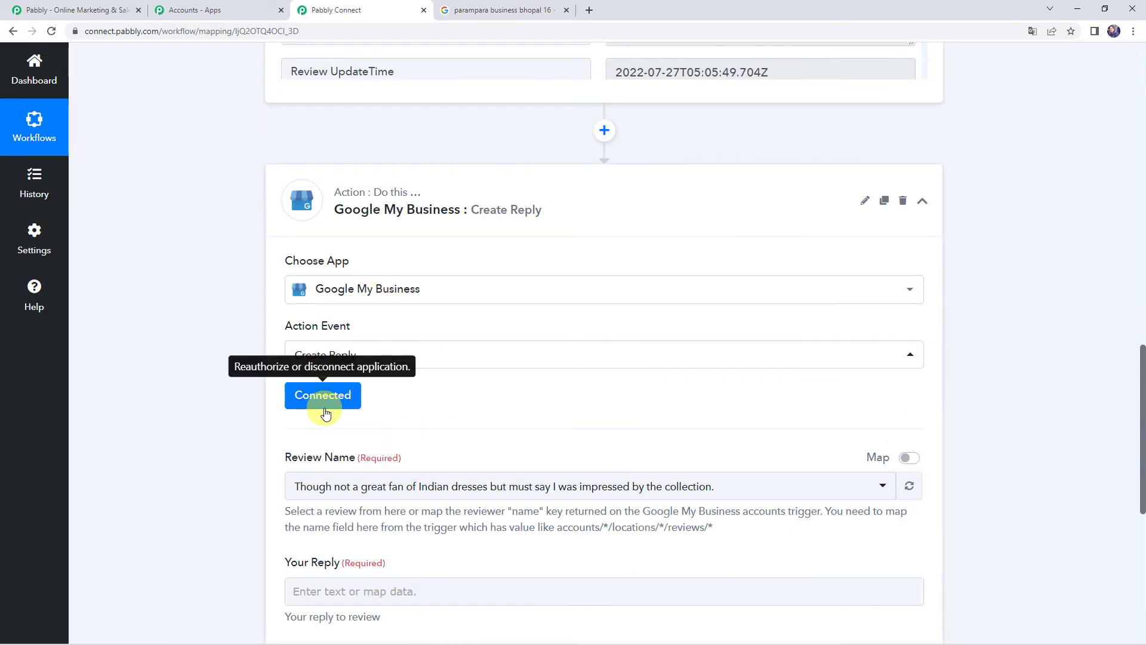
pyautogui.scroll(-3, 249, 315)
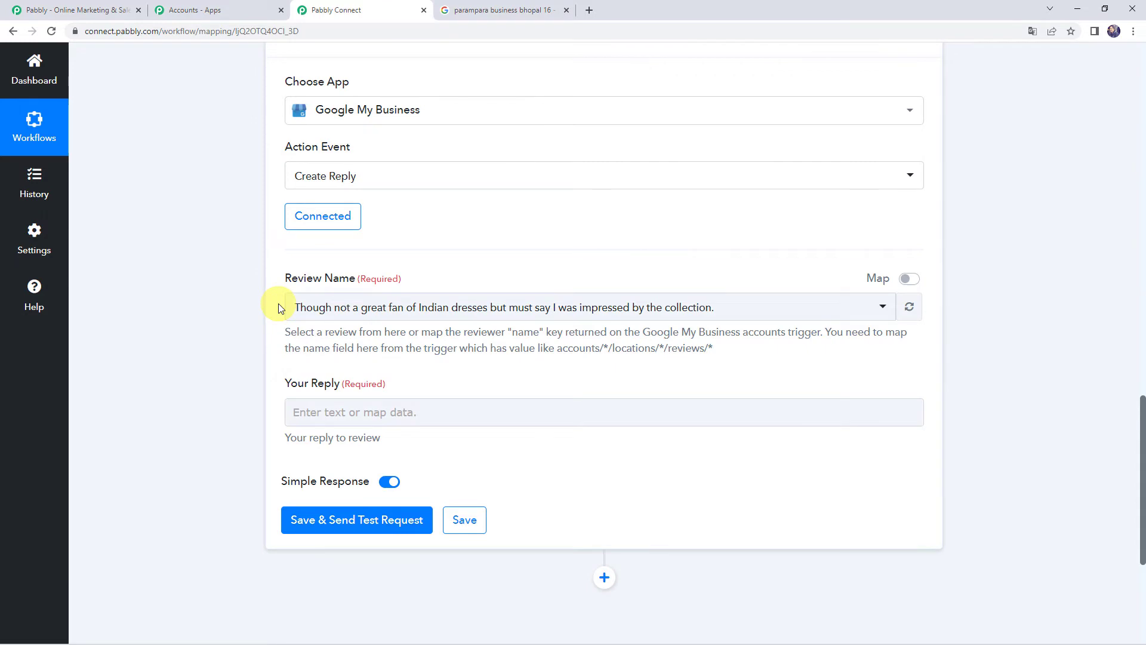
pyautogui.scroll(10, 248, 304)
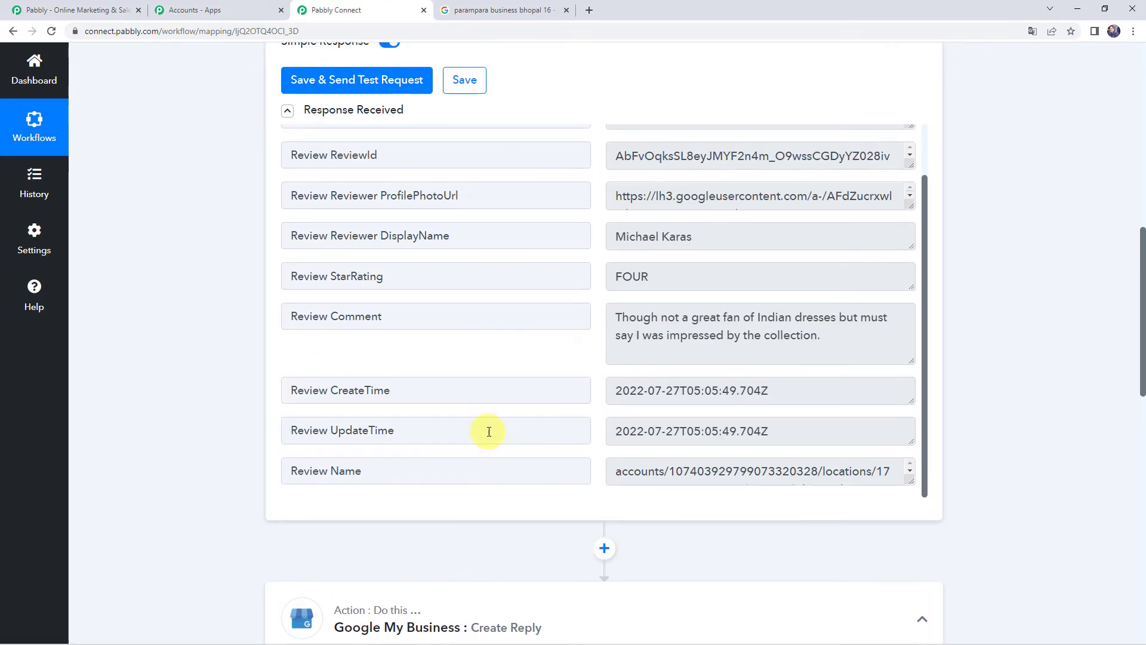
pyautogui.click(638, 471)
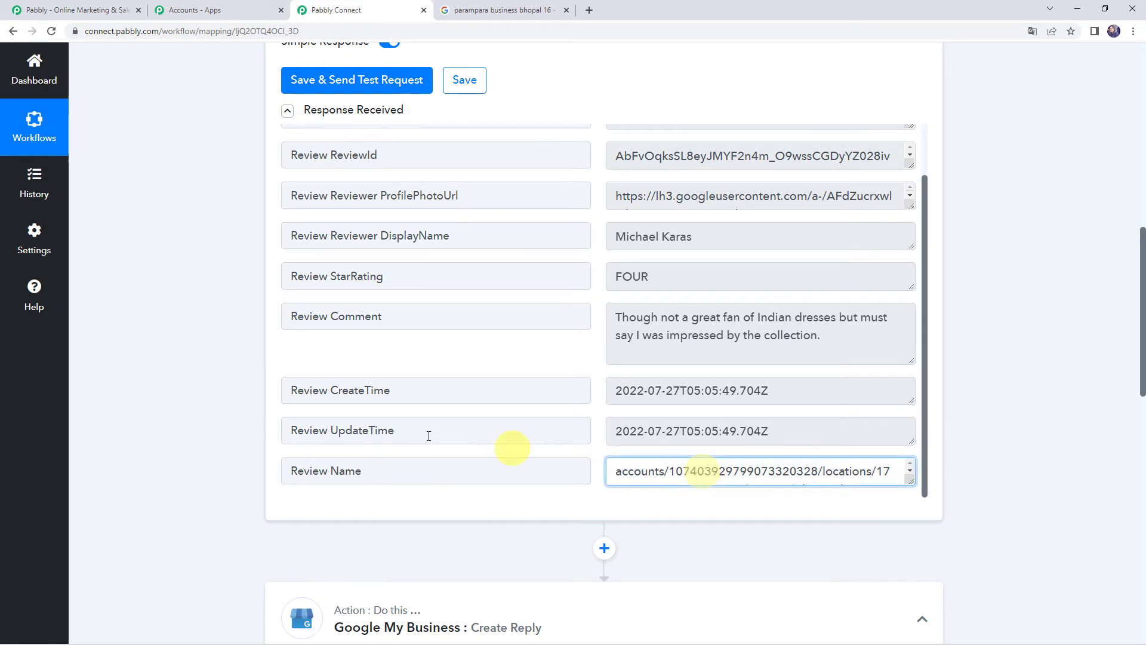
pyautogui.scroll(-10, 216, 412)
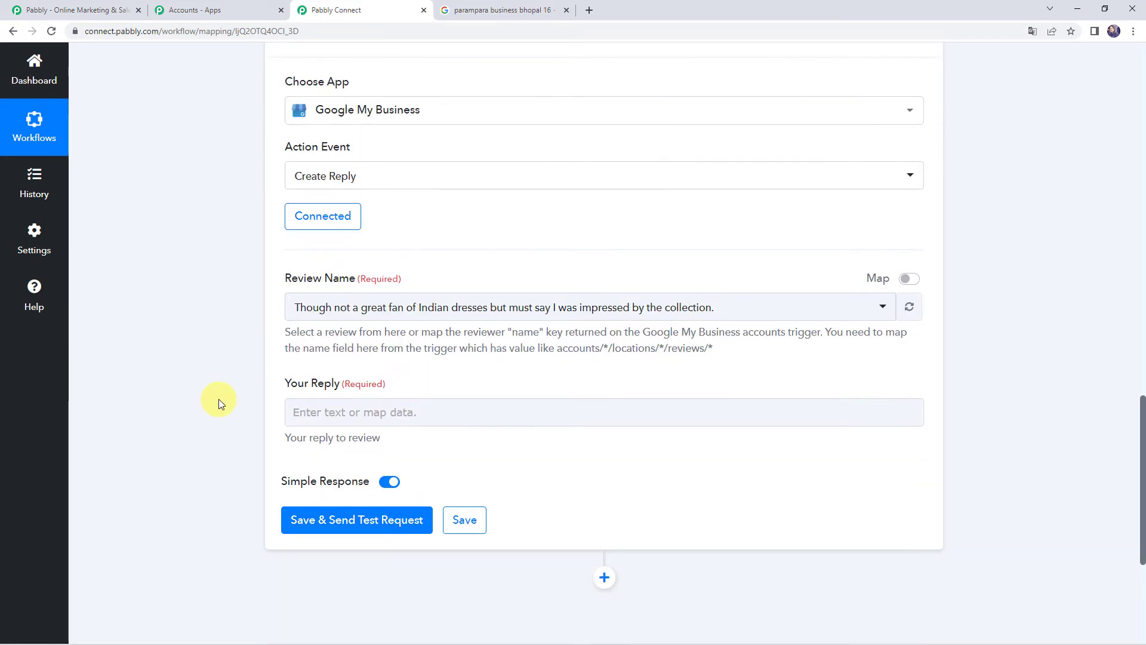
# - Enable Map on Review Name, clear the fixed review ID and insert the trigger's Review Name field
pyautogui.click(905, 281)
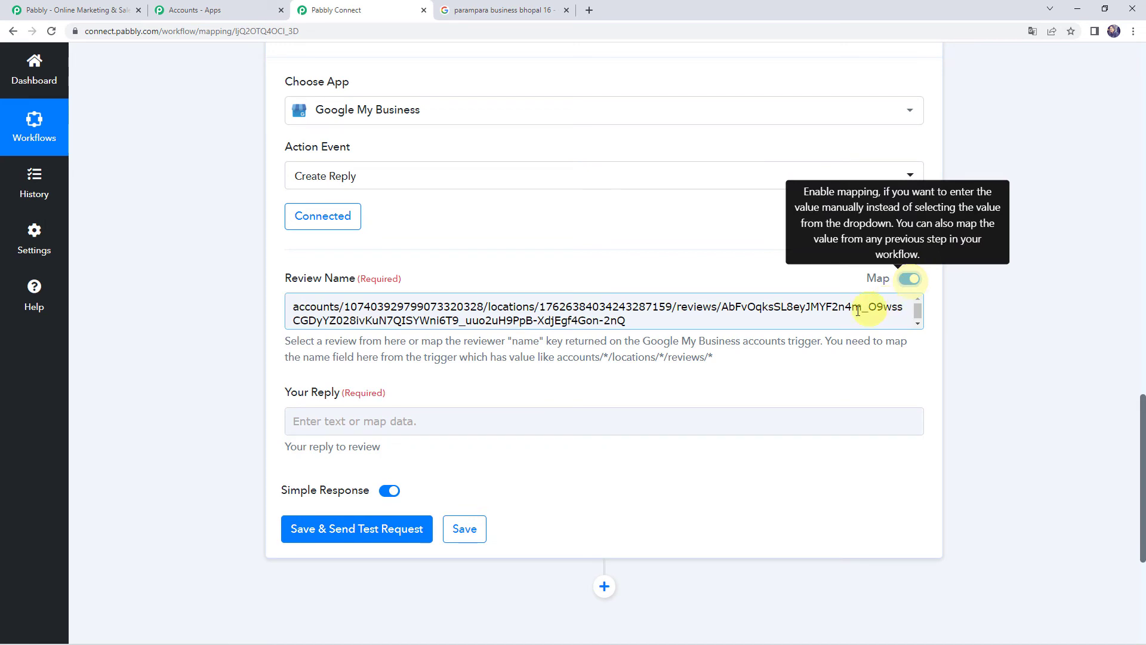
pyautogui.click(624, 322)
pyautogui.hotkey('ctrl', 'a')
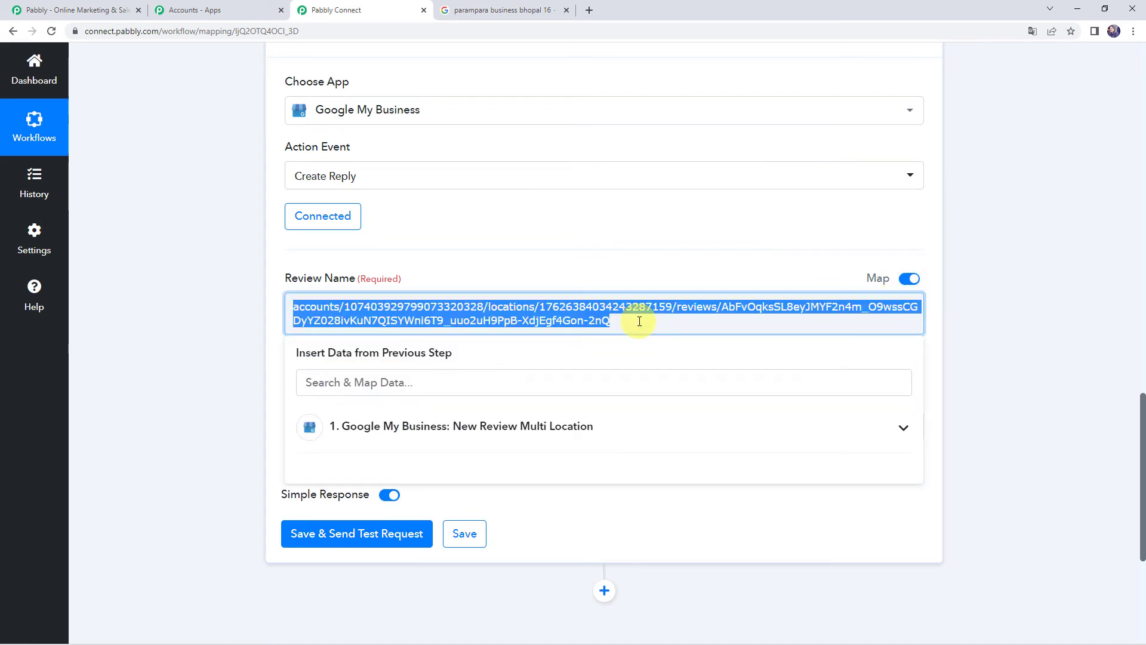
pyautogui.press('BackSpace')
pyautogui.click(432, 422)
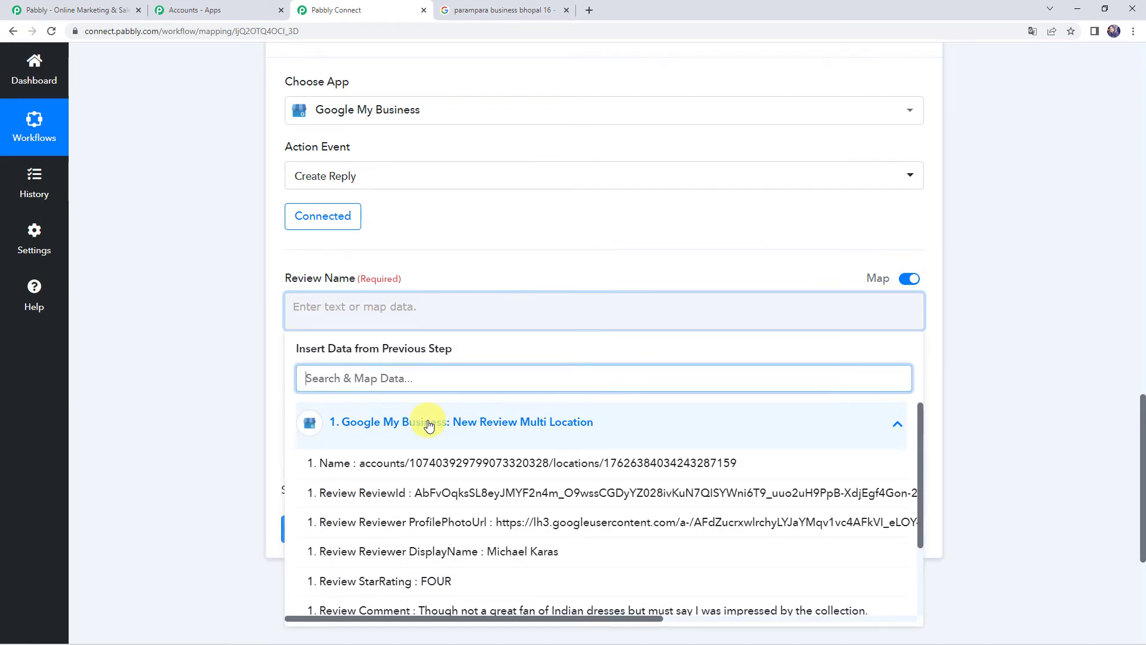
pyautogui.scroll(-3, 462, 523)
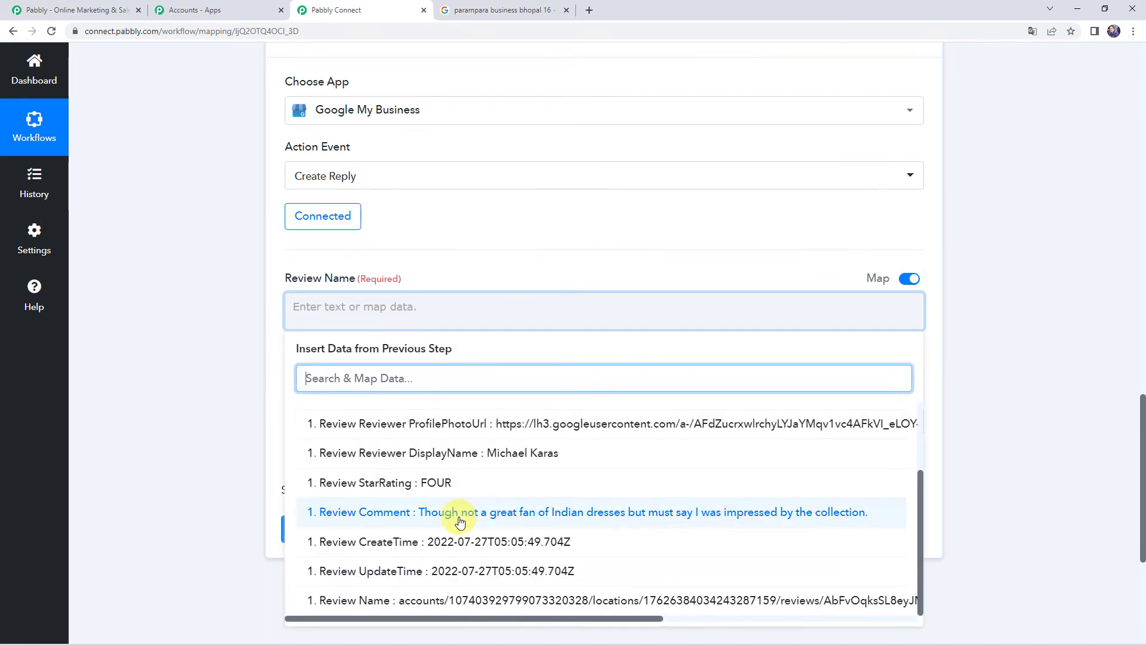
pyautogui.click(370, 602)
pyautogui.click(373, 570)
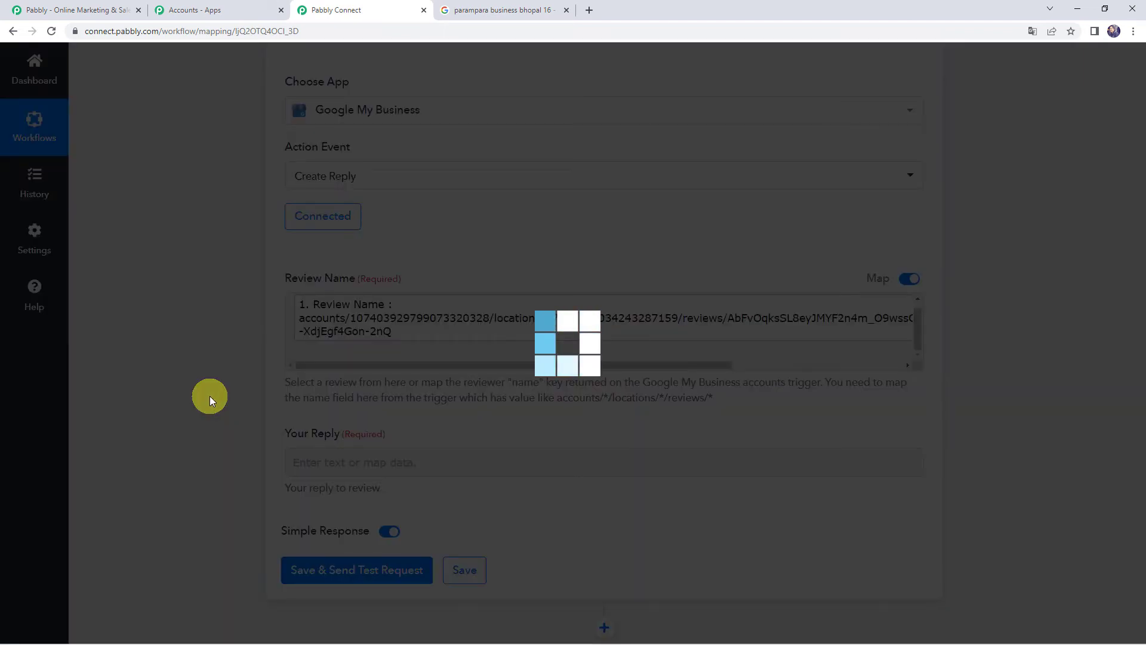
pyautogui.scroll(-2, 210, 396)
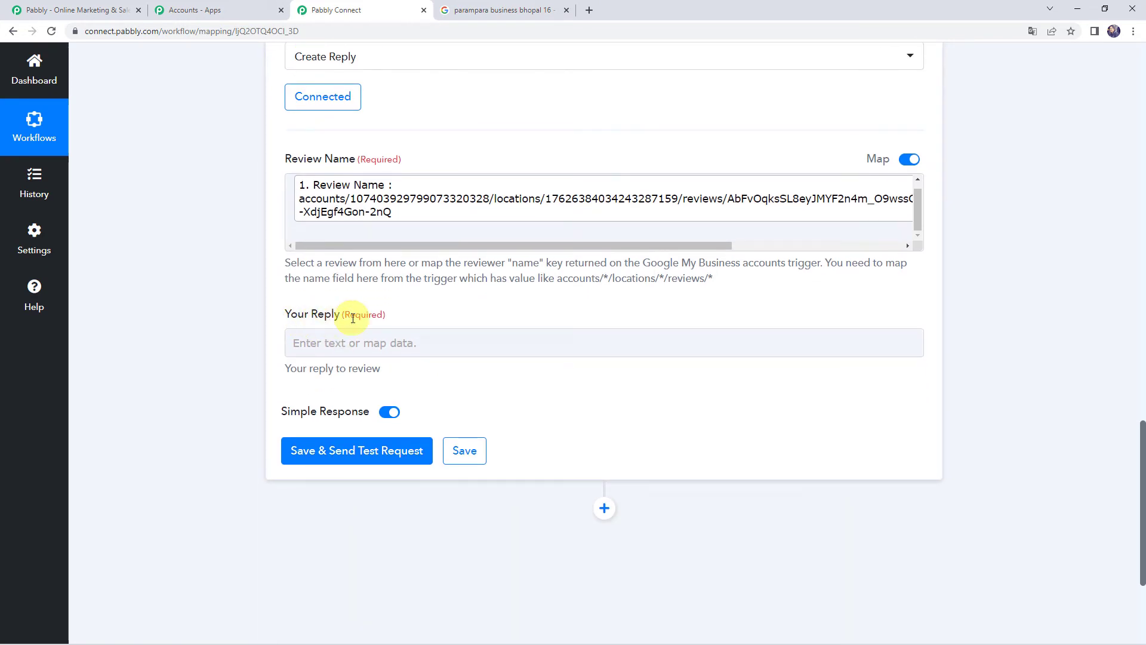
pyautogui.click(345, 212)
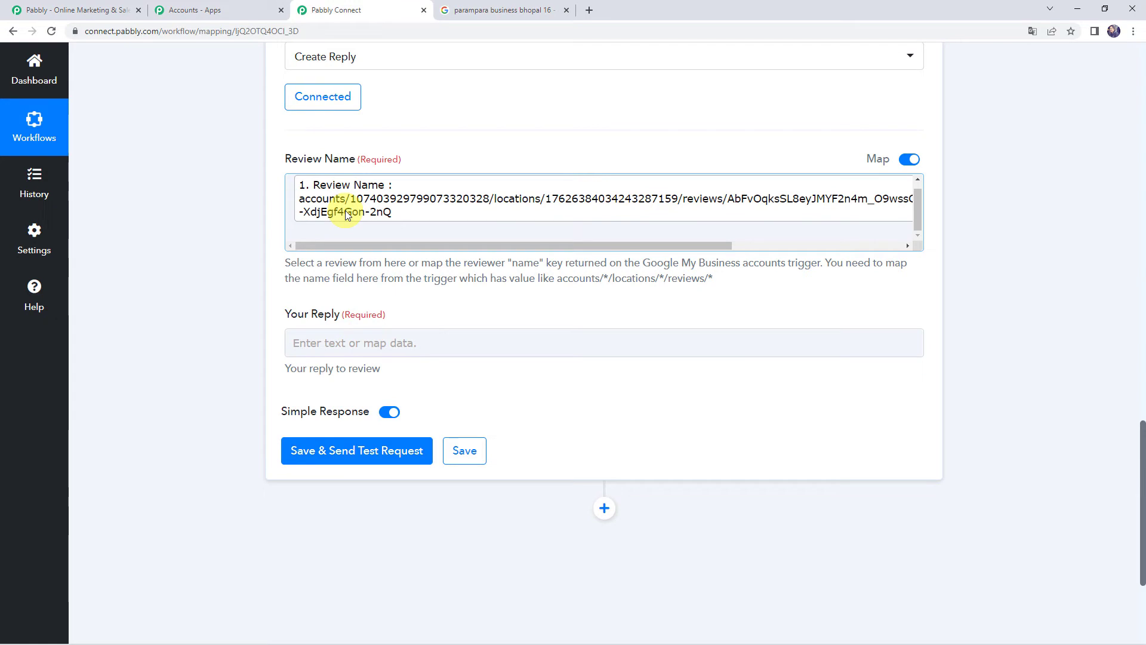
# - Paste the Team Parampara thank-you reply and insert the trigger's Reviewer DisplayName after 'Dear'
pyautogui.click(356, 344)
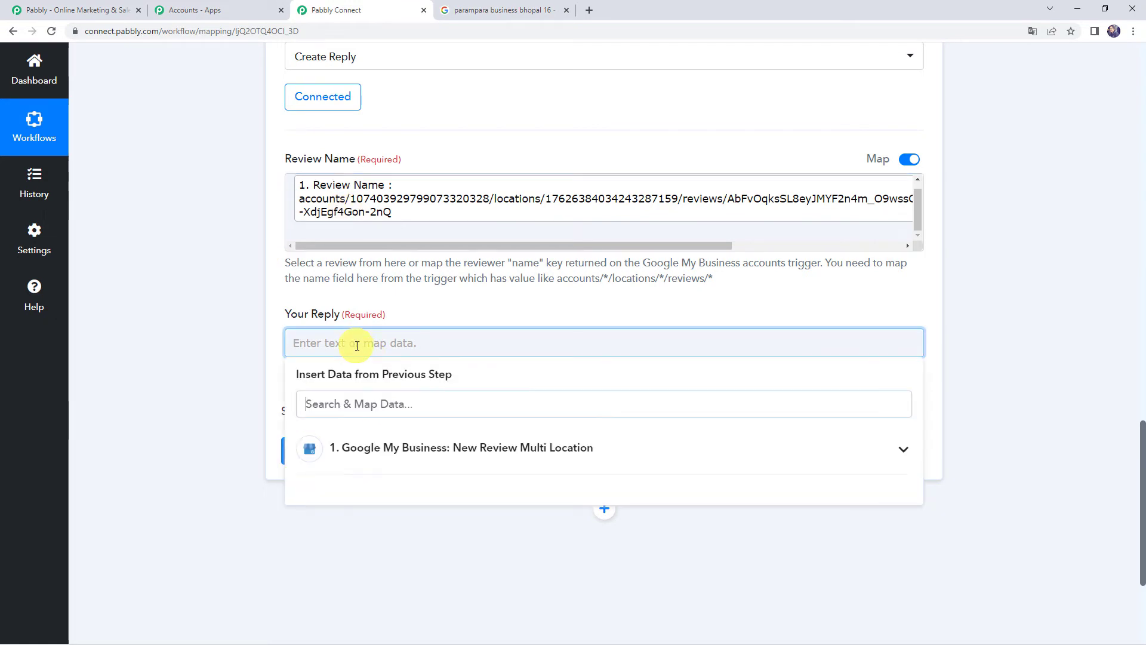
pyautogui.write('Dear   Thank you for your response. We will surely try to serve you the best. Do visit again.  Regards Team Parampara')
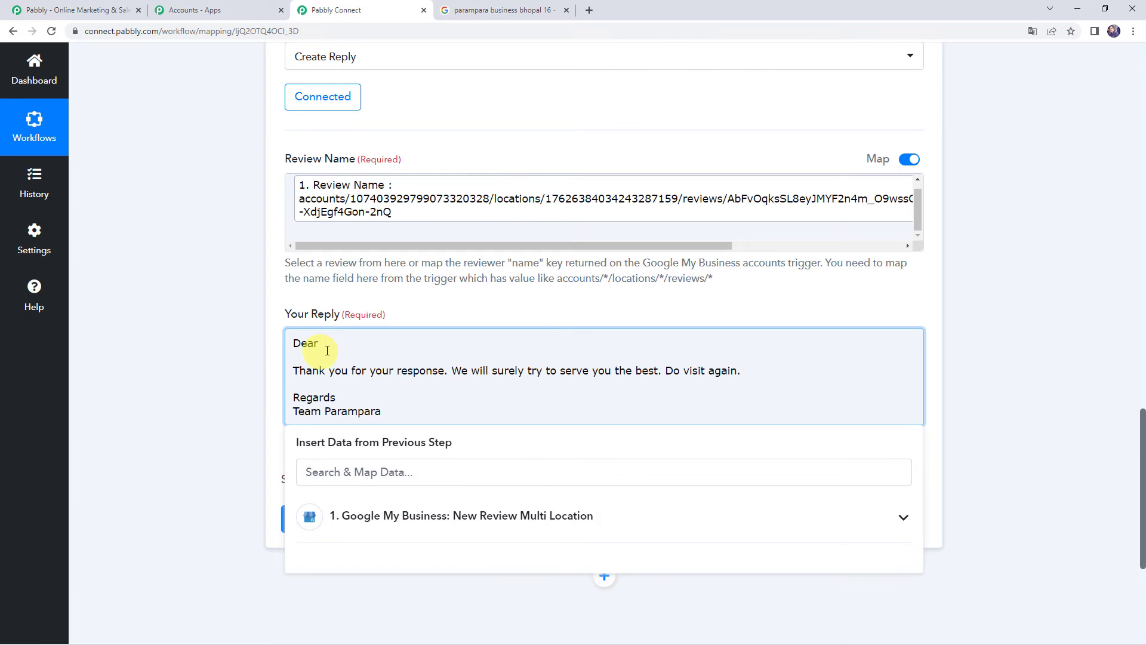
pyautogui.scroll(-2, 253, 341)
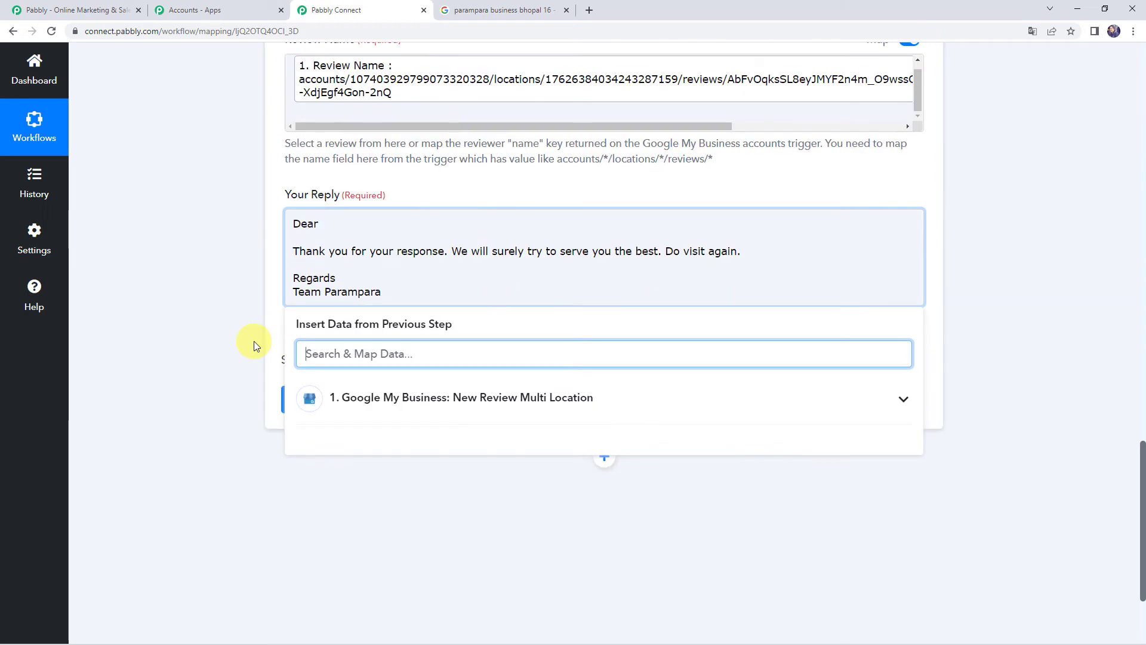
pyautogui.click(399, 399)
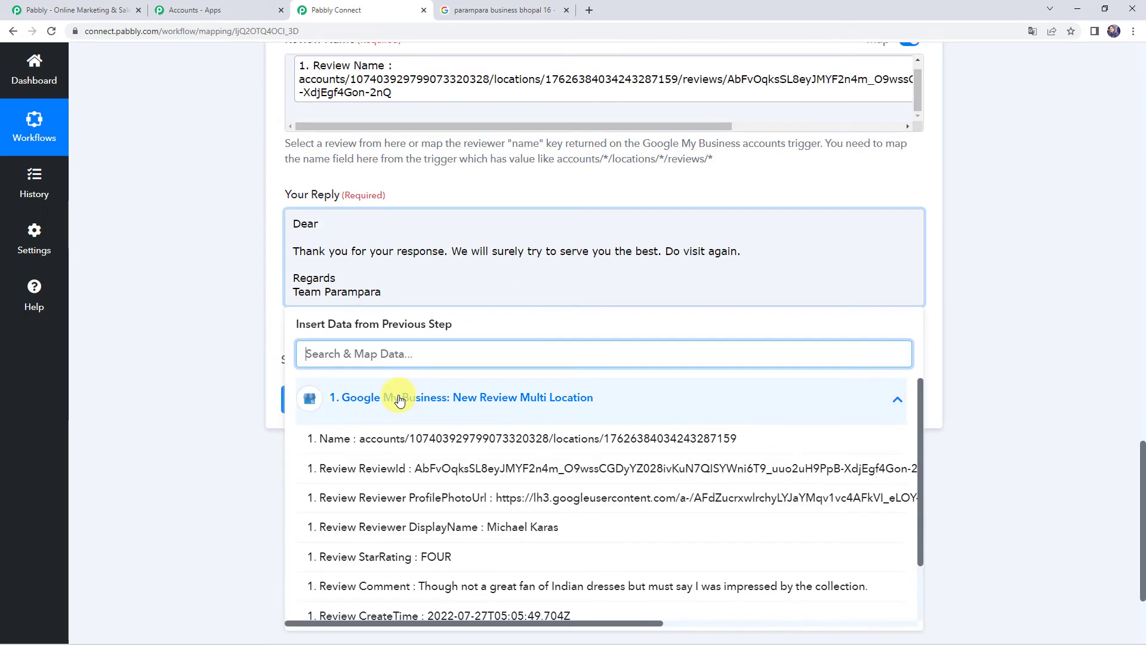
pyautogui.click(418, 528)
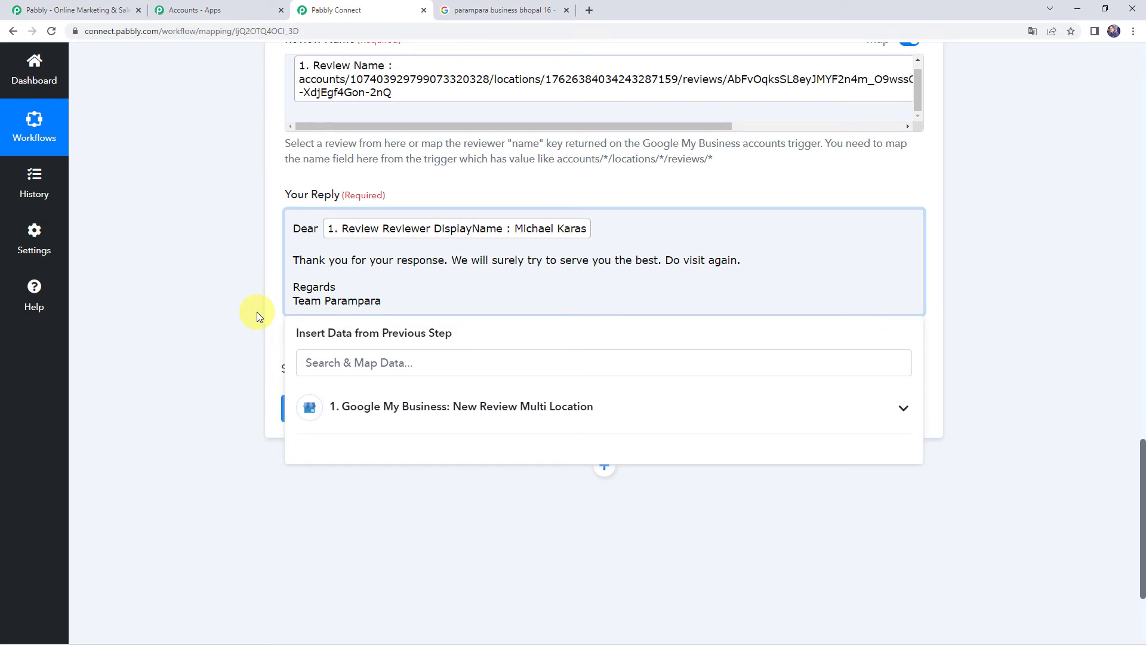
pyautogui.click(238, 312)
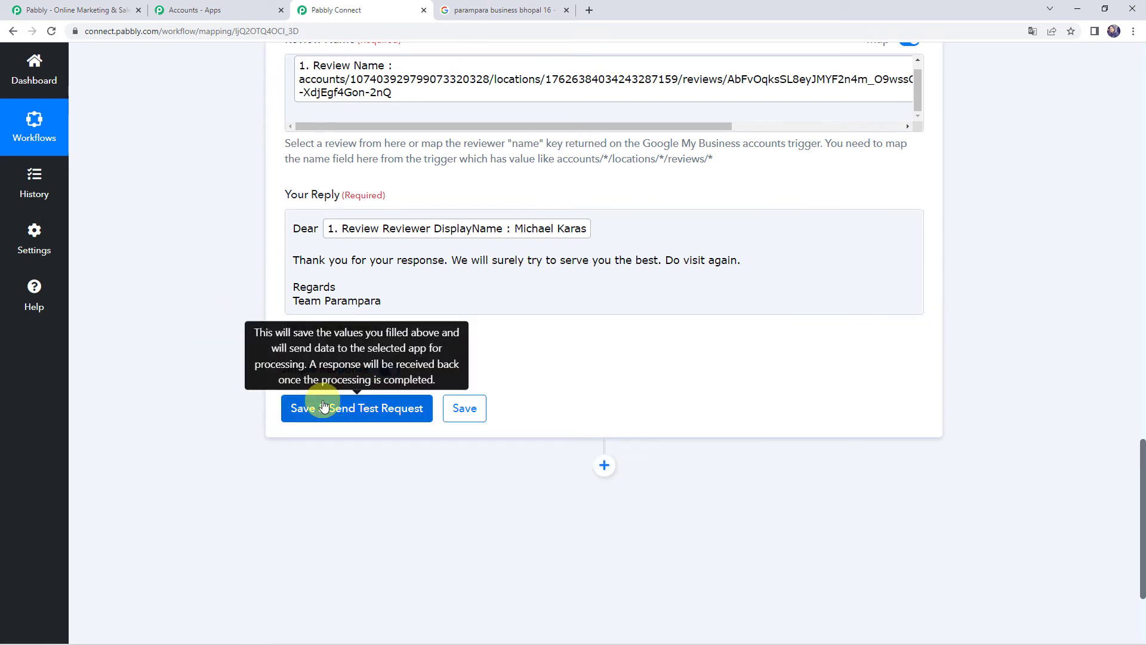
# - Save the Create Reply action and send a test reply, getting back the comment updated 2022-07-27T05:14:06
pyautogui.click(323, 407)
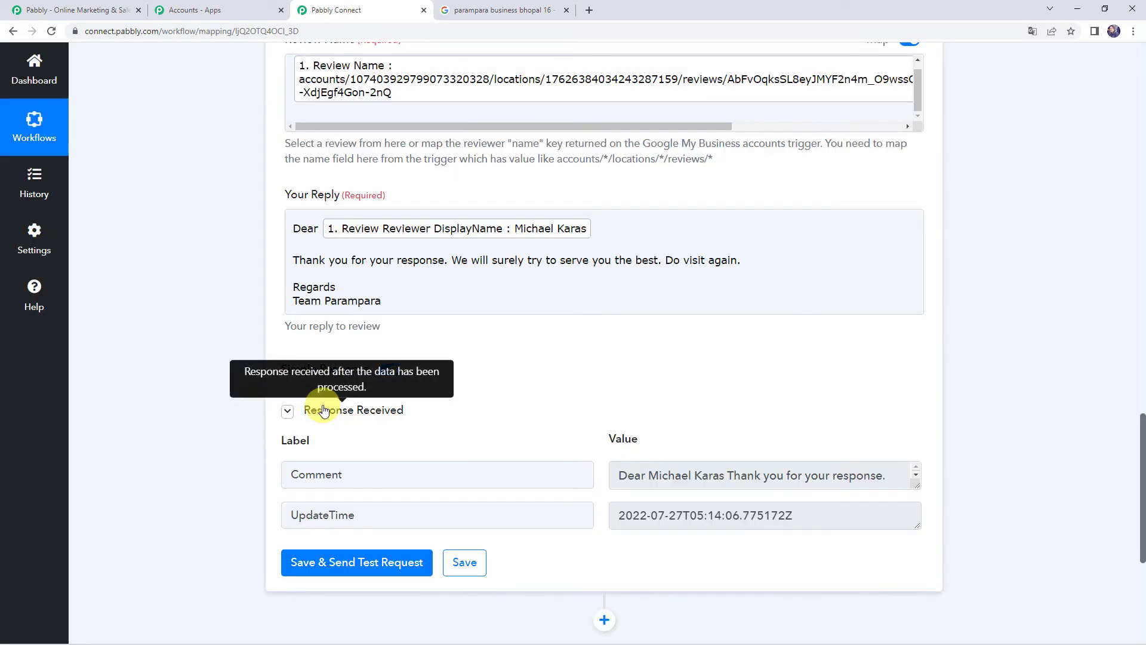
pyautogui.click(346, 476)
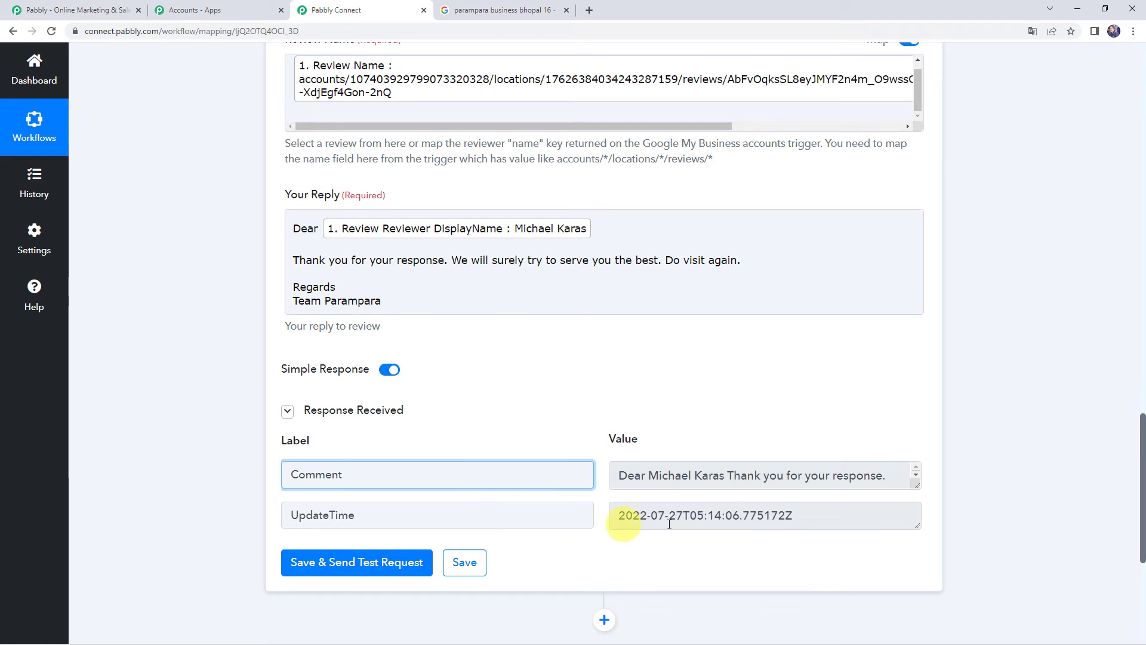
pyautogui.click(514, 14)
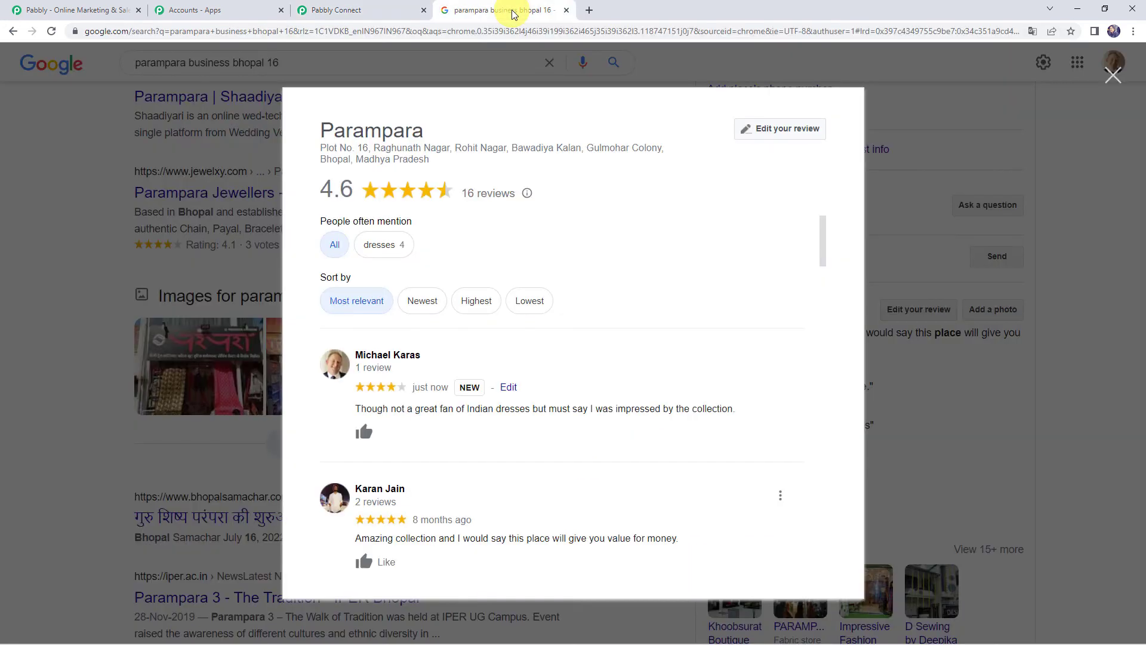
# - Reload Parampara's reviews to show the thank-you reply signed Team Parampara under the four-star review
pyautogui.click(52, 34)
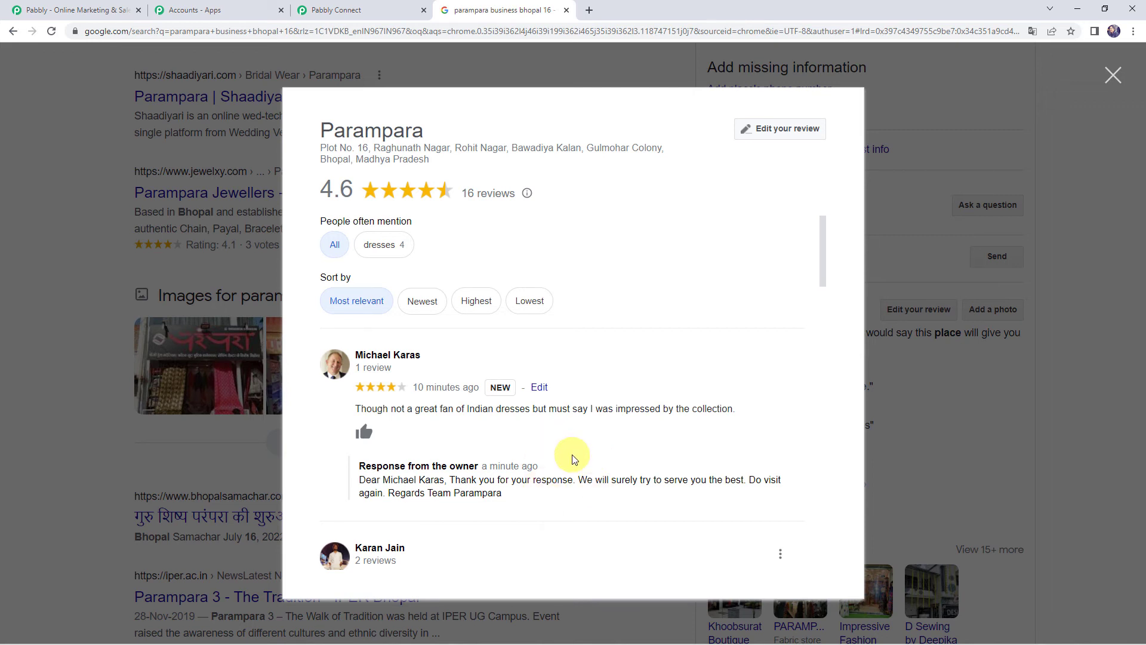
# - Collapse the New Review Multi Location trigger and Create Reply action cards in the workflow
pyautogui.click(349, 5)
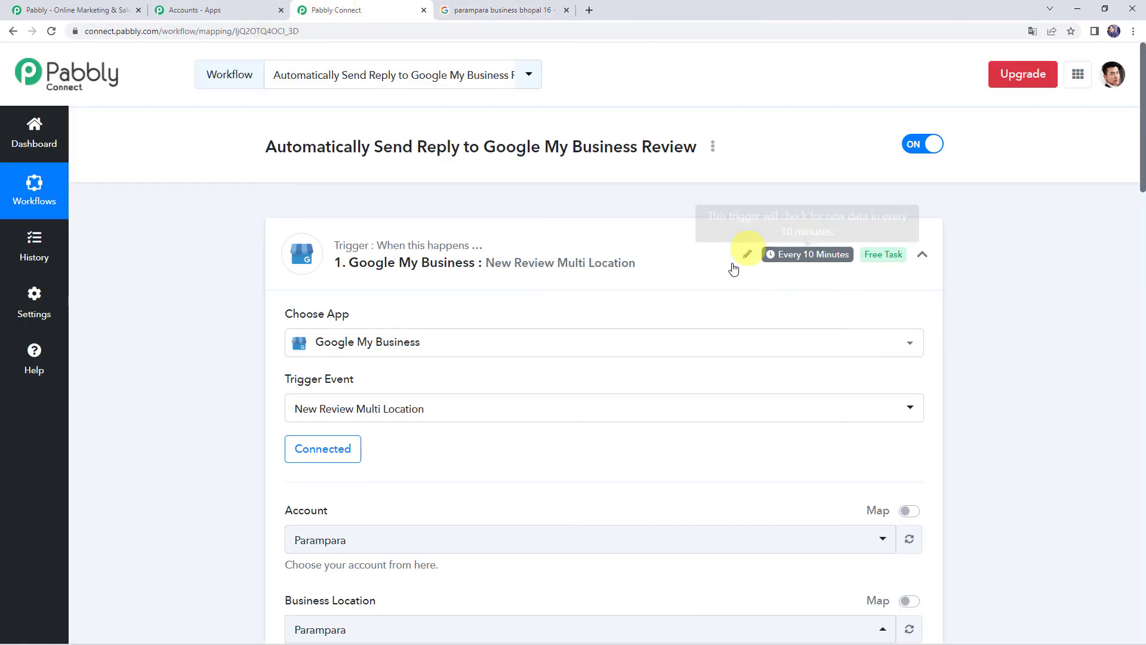
pyautogui.moveTo(834, 265)
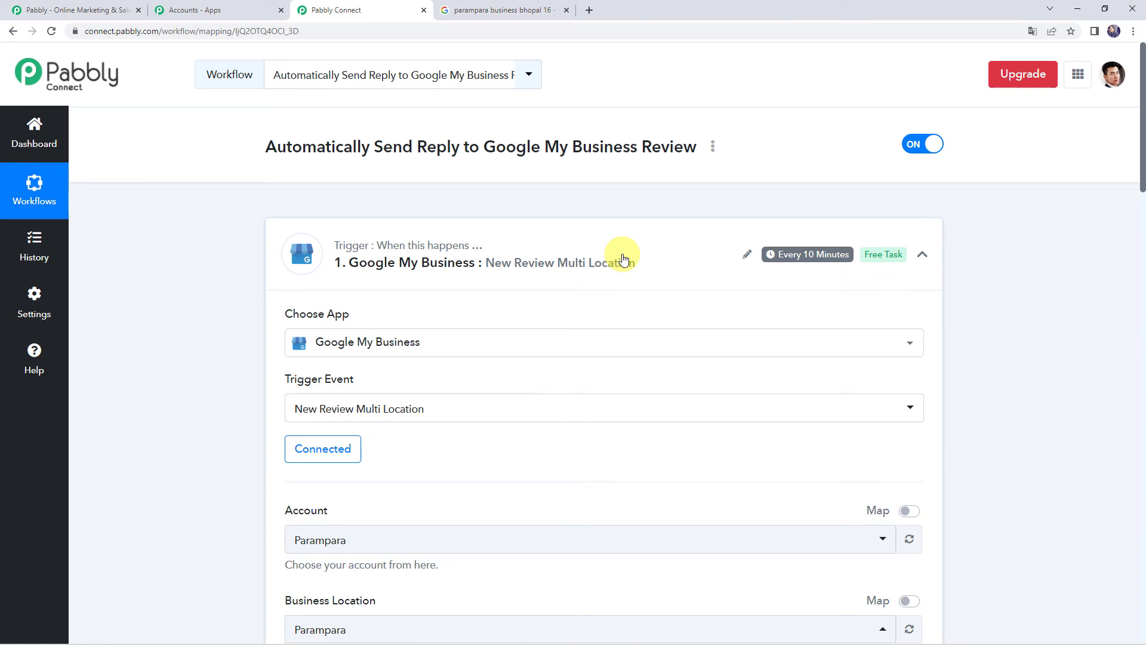
pyautogui.click(590, 241)
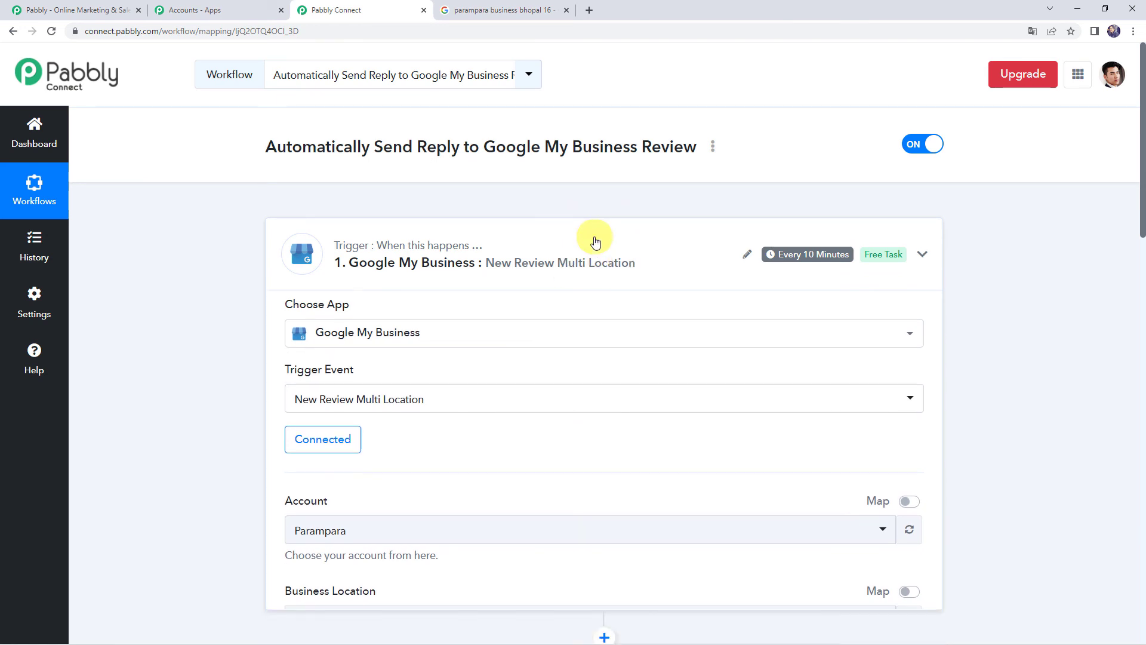
pyautogui.click(581, 373)
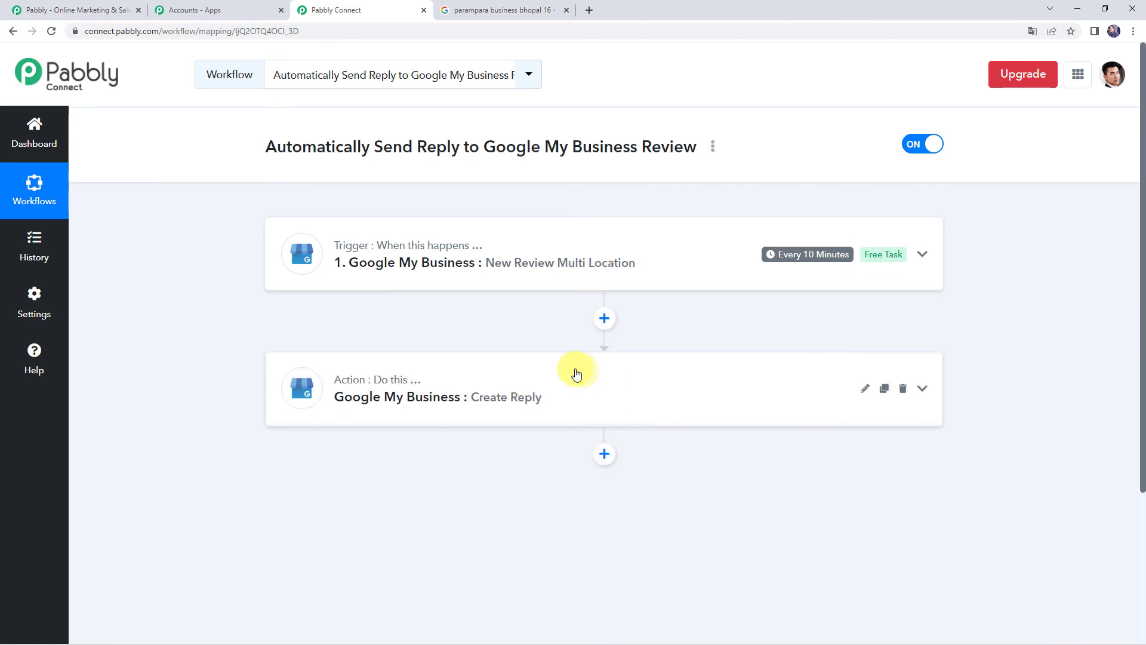